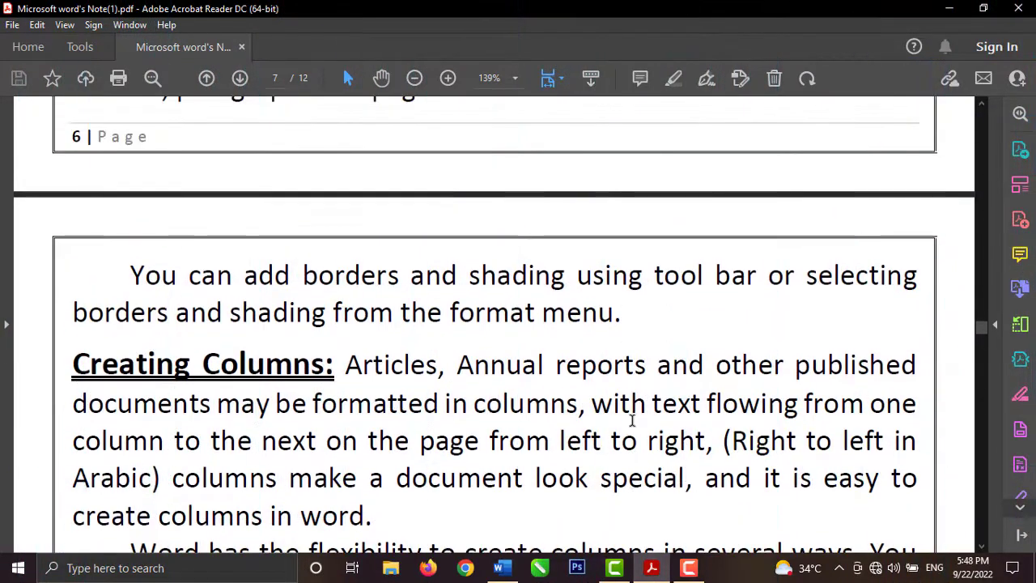
Read the PDF notes on borders and shading and on creating columns, including the listed steps to create columns.
scroll(633, 420, "up", 1)
scroll(632, 420, "up", 1)
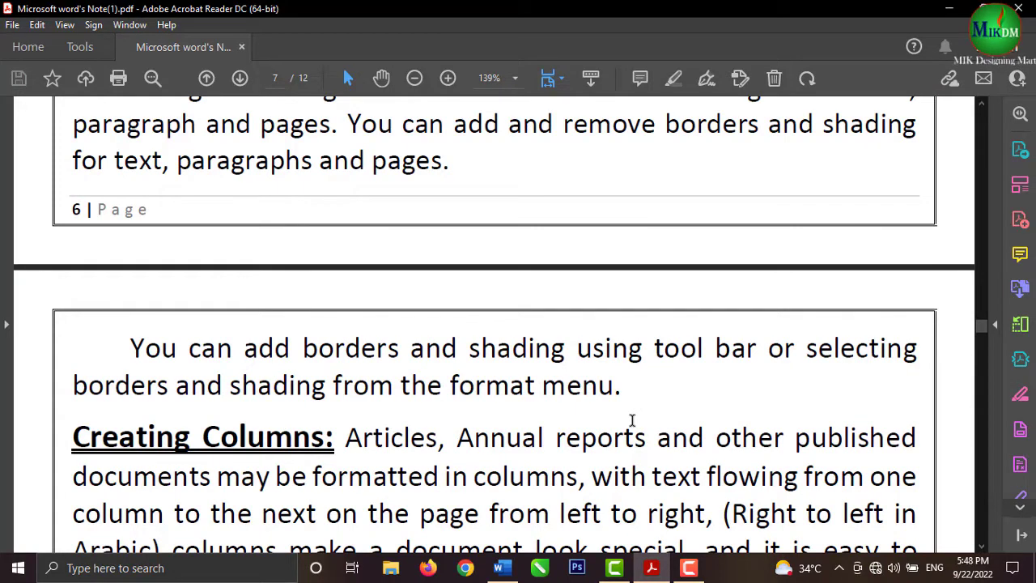
scroll(633, 421, "up", 4)
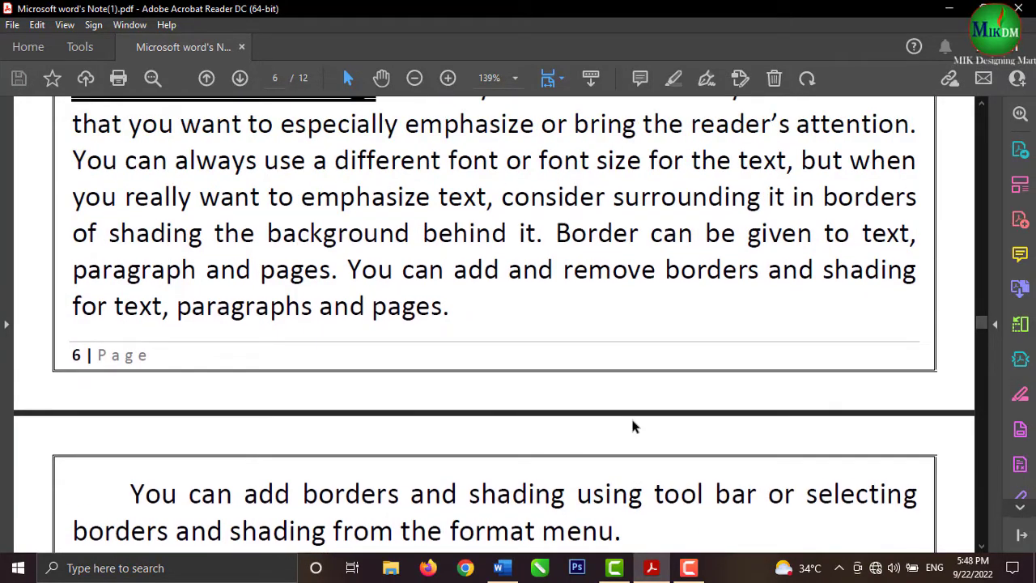
scroll(634, 426, "up", 3)
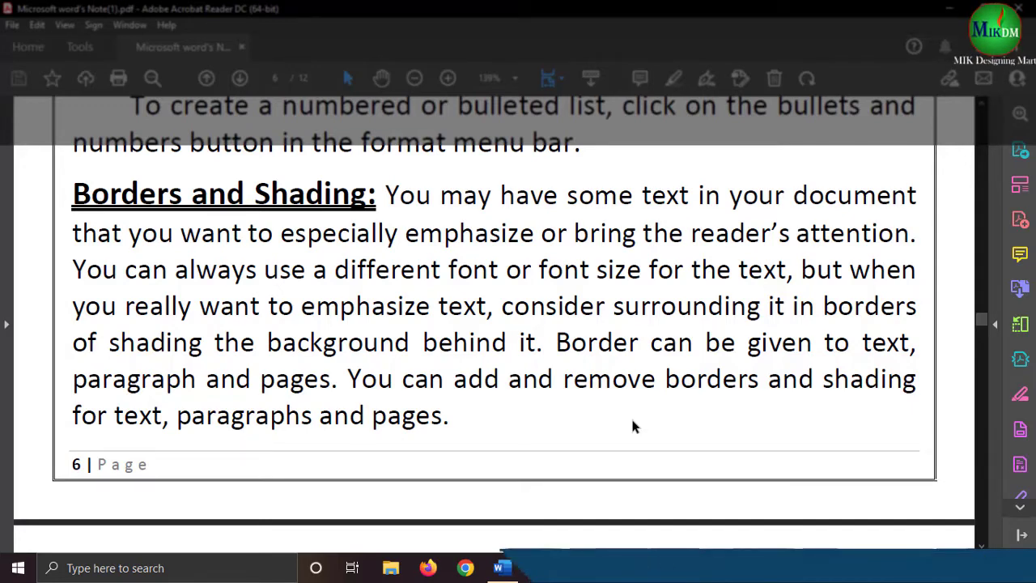
scroll(631, 416, "up", 2)
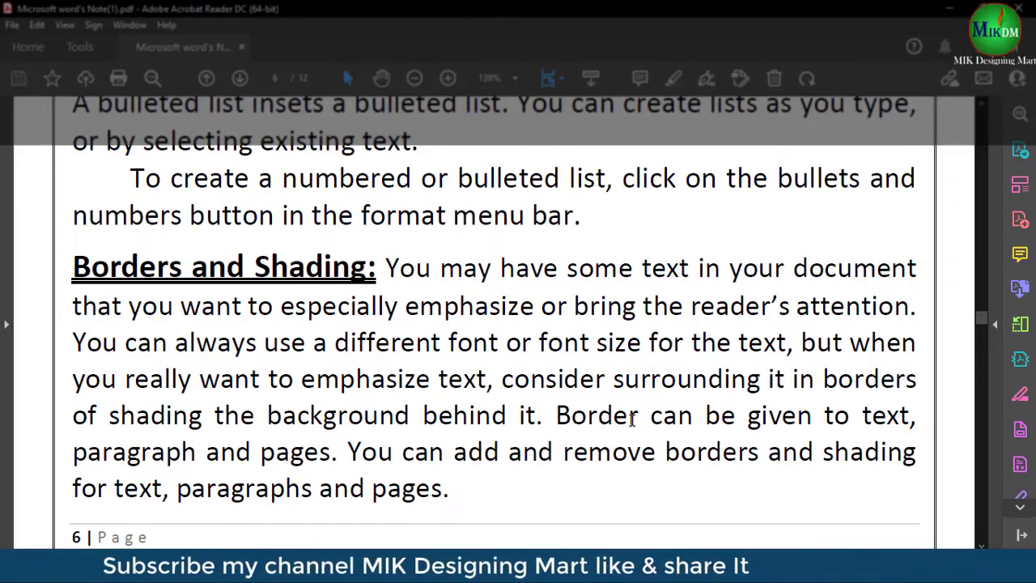
scroll(633, 418, "down", 4)
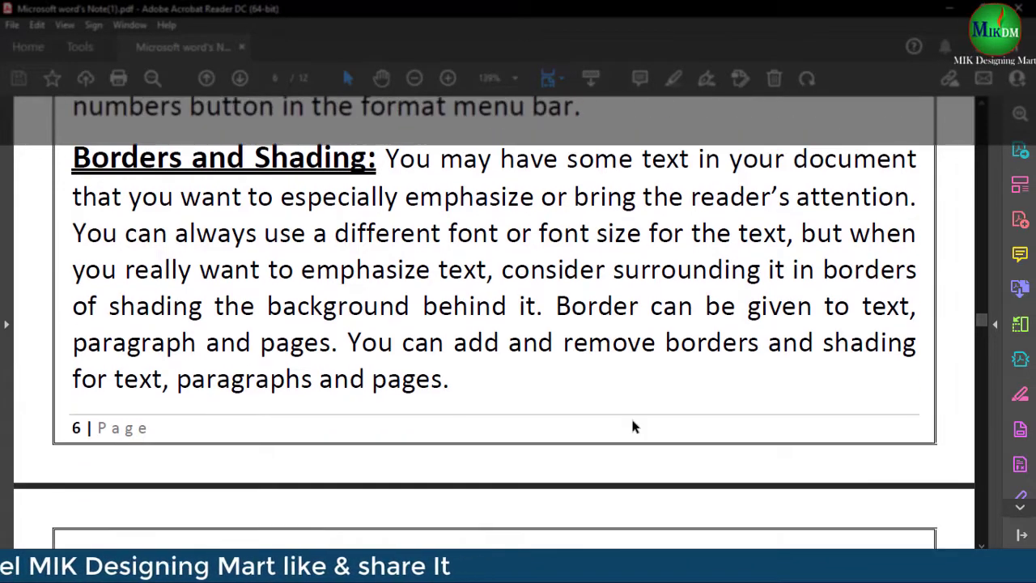
scroll(633, 424, "down", 7)
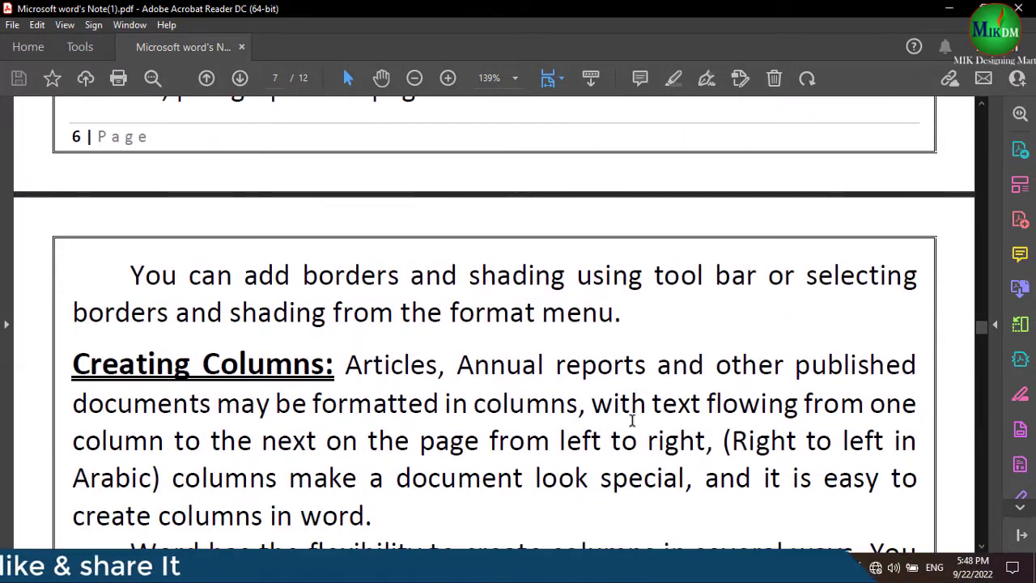
scroll(632, 419, "down", 3)
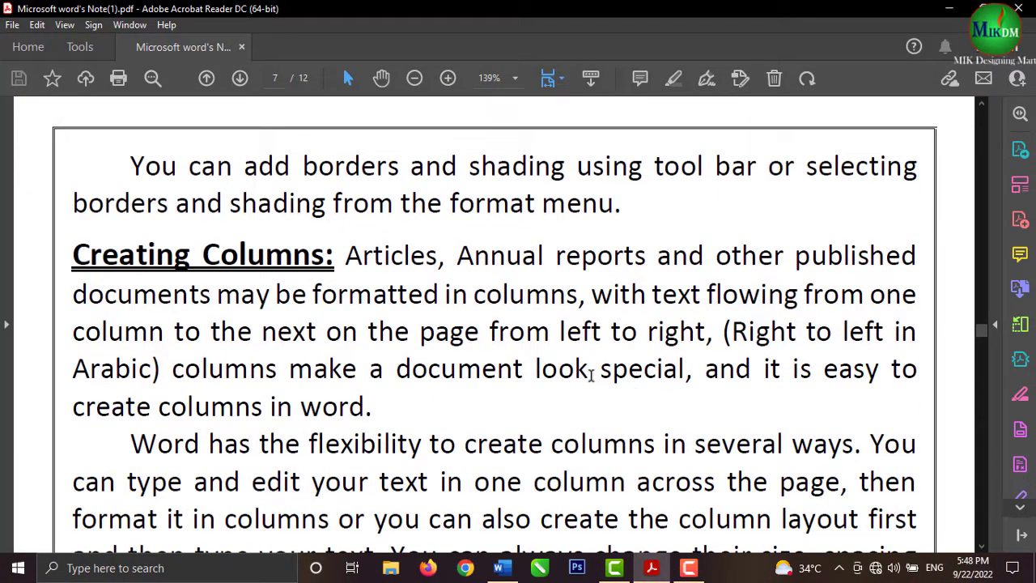
scroll(591, 374, "down", 2)
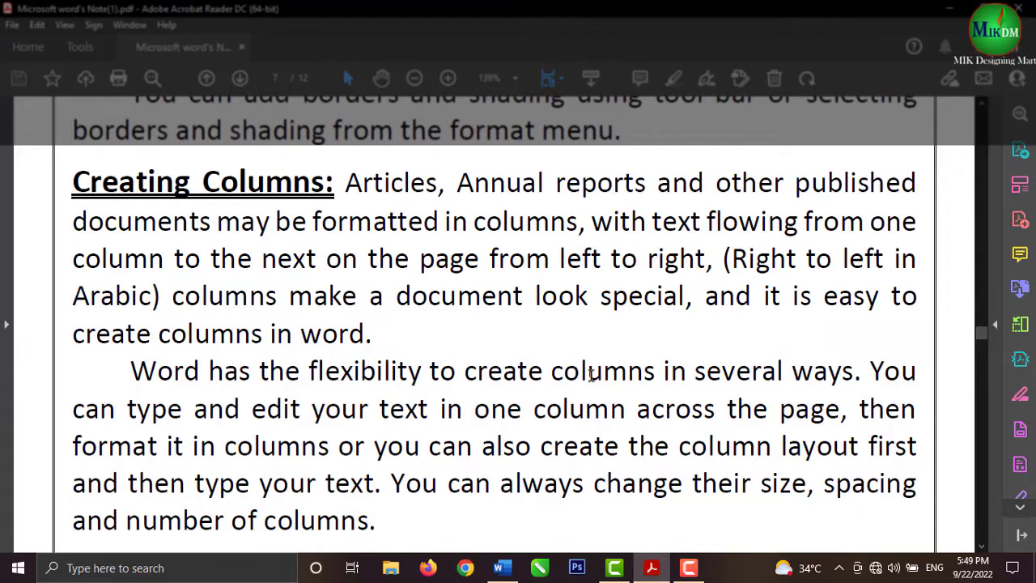
scroll(591, 374, "down", 1)
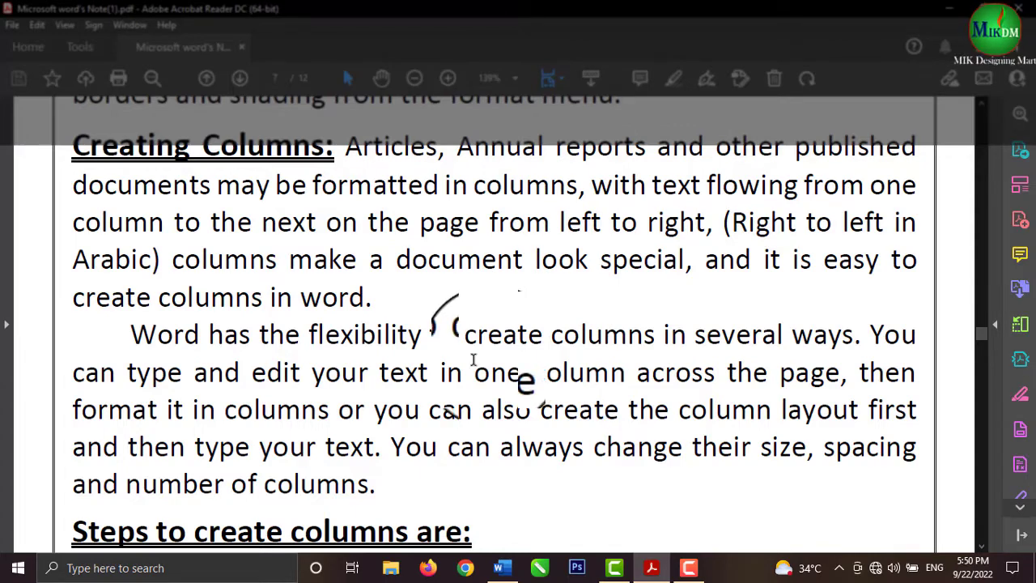
scroll(473, 359, "down", 6)
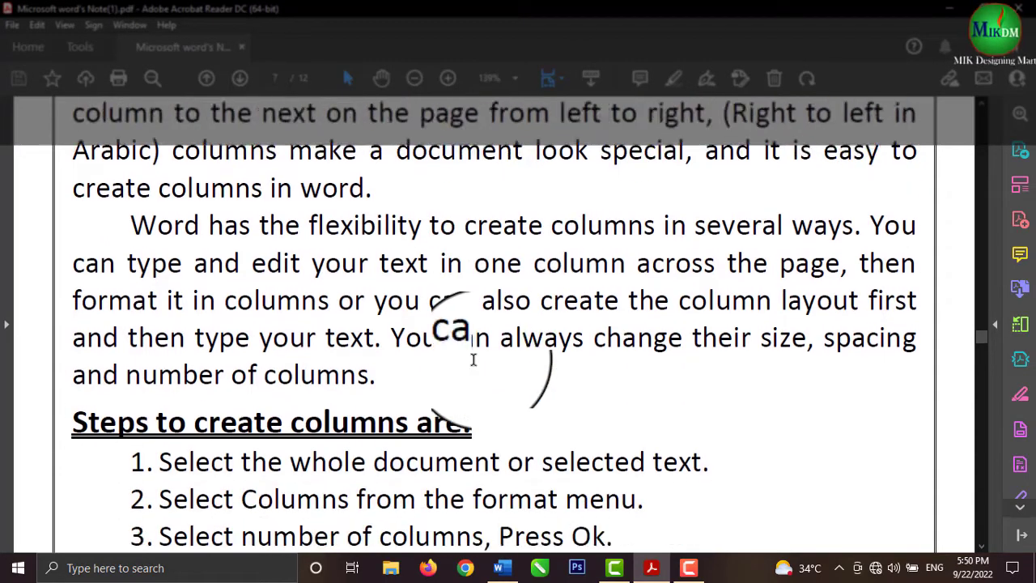
scroll(474, 360, "down", 4)
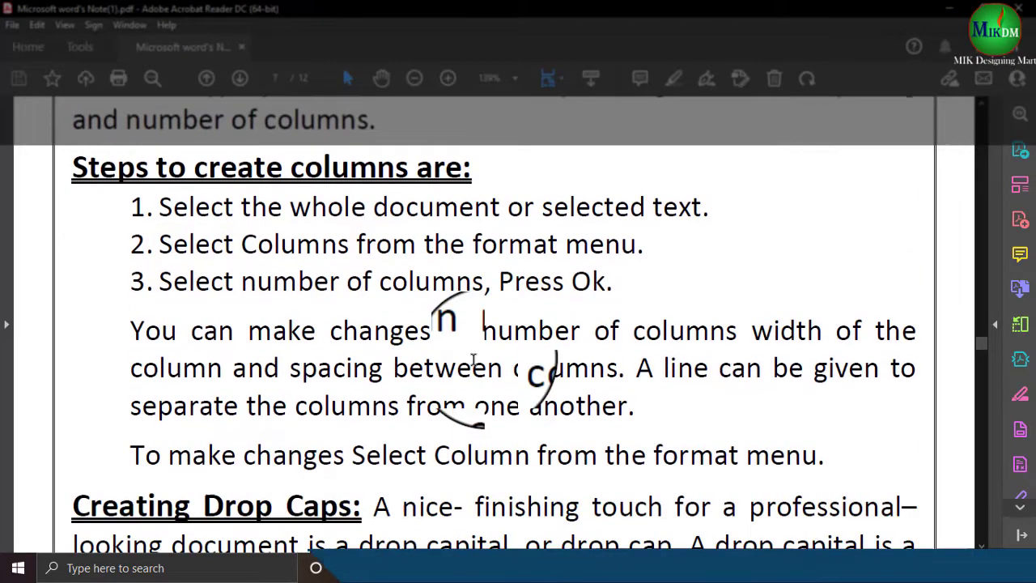
scroll(474, 359, "down", 1)
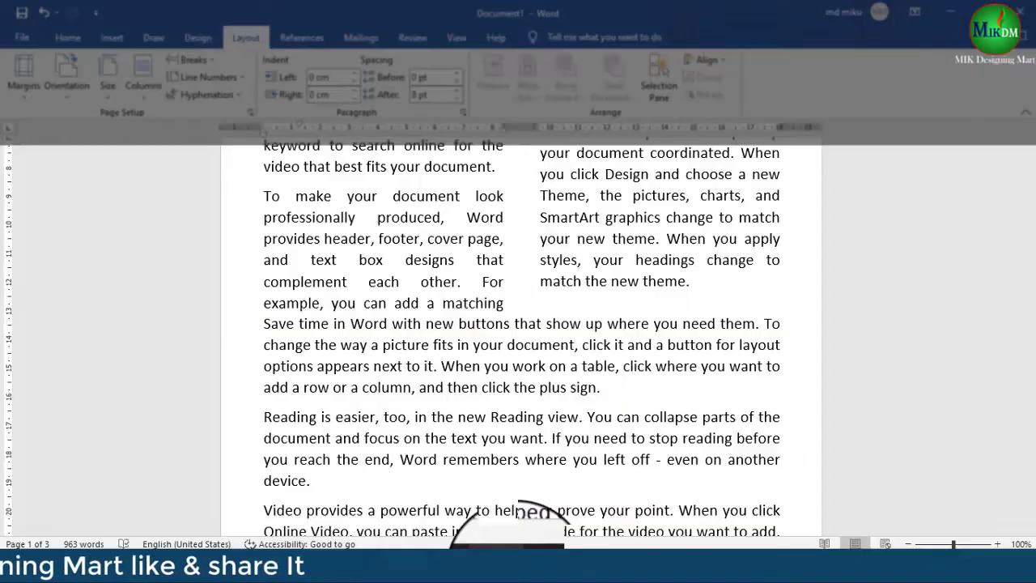
Set the body text from the first paragraph below the title through the start of page 2 to one column.
scroll(429, 396, "up", 5)
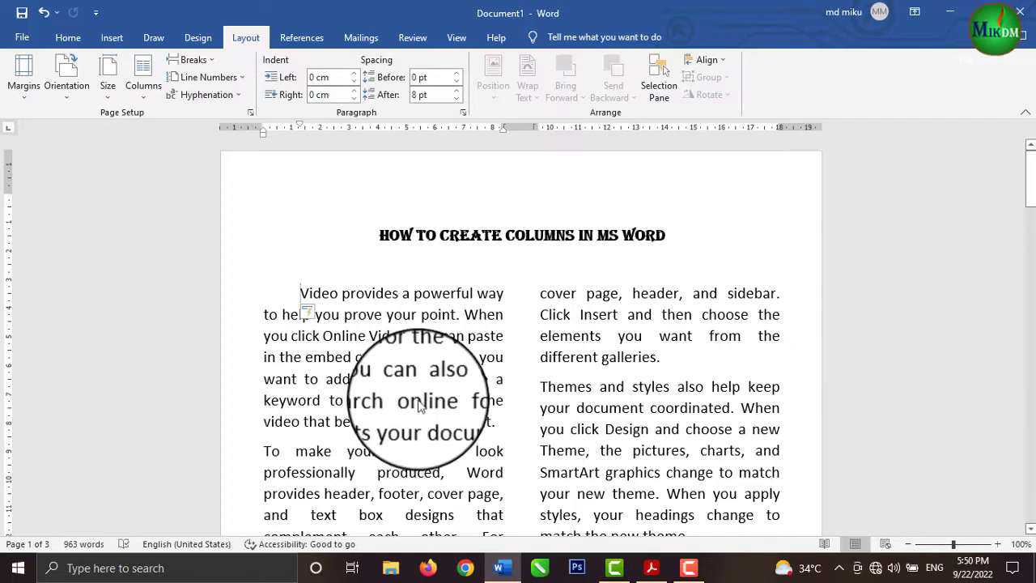
left_click_drag(299, 293, 818, 543)
left_click(143, 77)
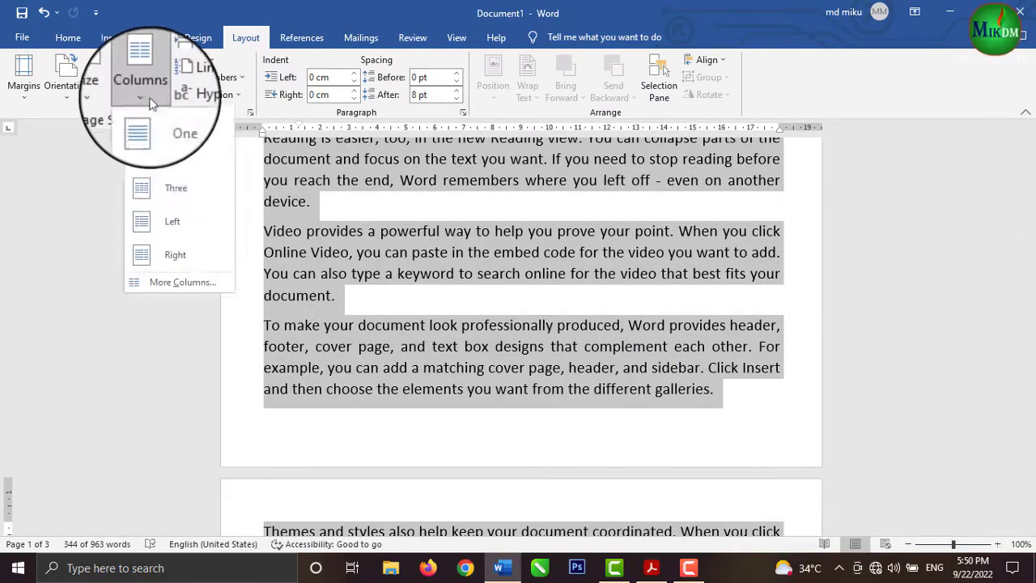
left_click(184, 136)
scroll(485, 353, "down", 3)
scroll(485, 353, "up", 3)
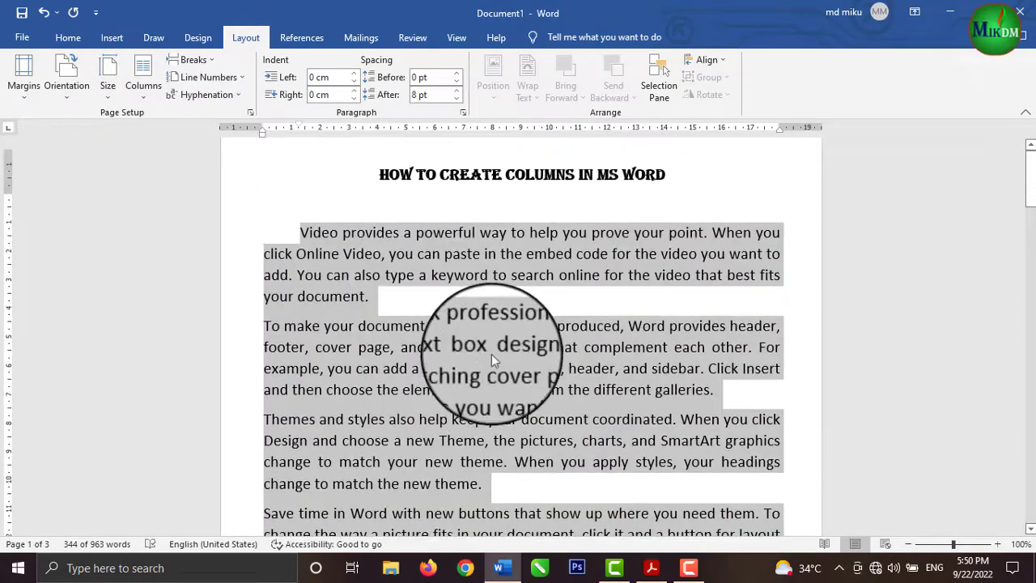
Examine the single-column body text across the document's pages.
left_click(527, 342)
scroll(523, 336, "down", 3)
scroll(523, 337, "down", 12)
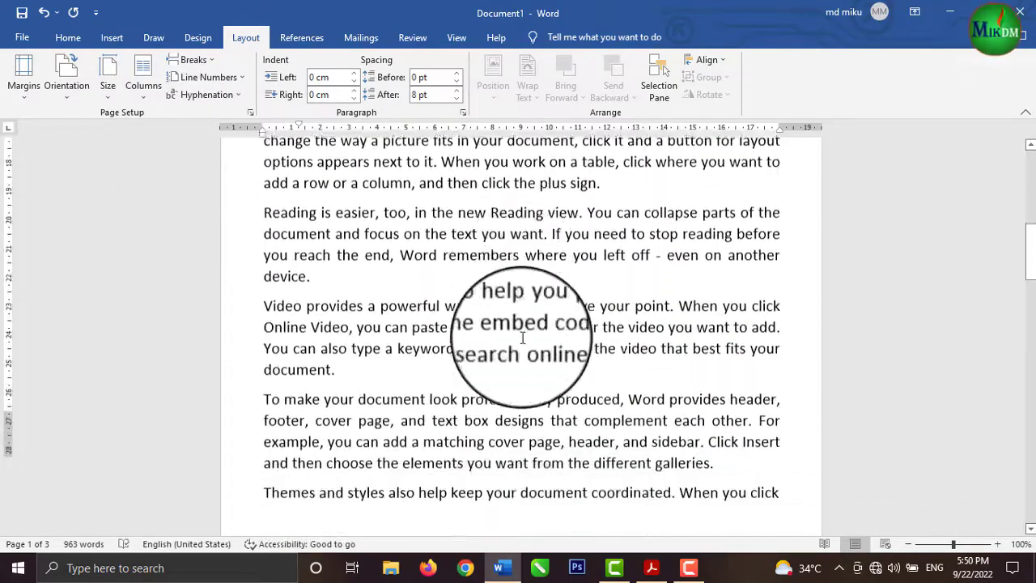
scroll(523, 337, "up", 1)
scroll(523, 338, "down", 10)
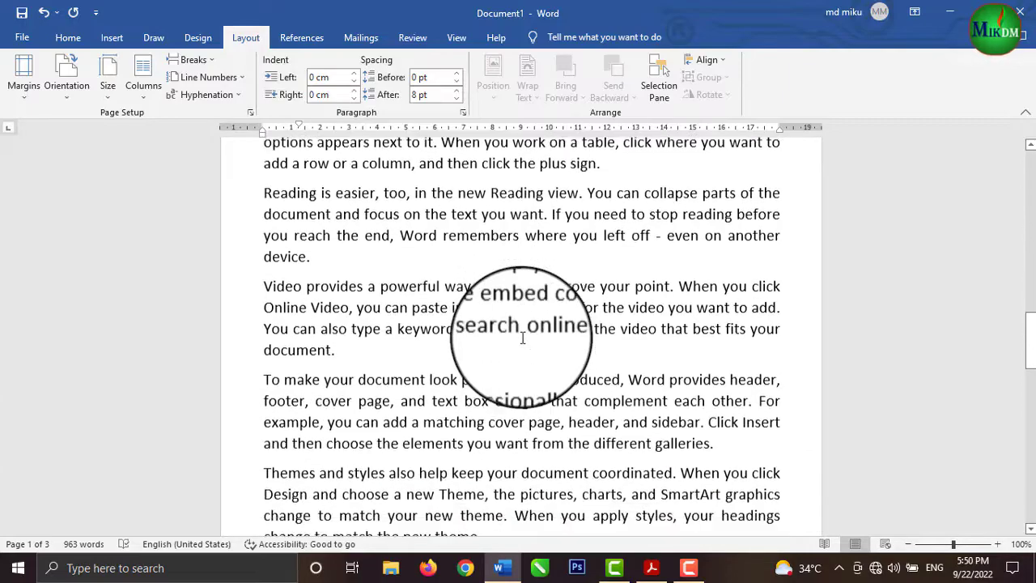
scroll(523, 338, "down", 9)
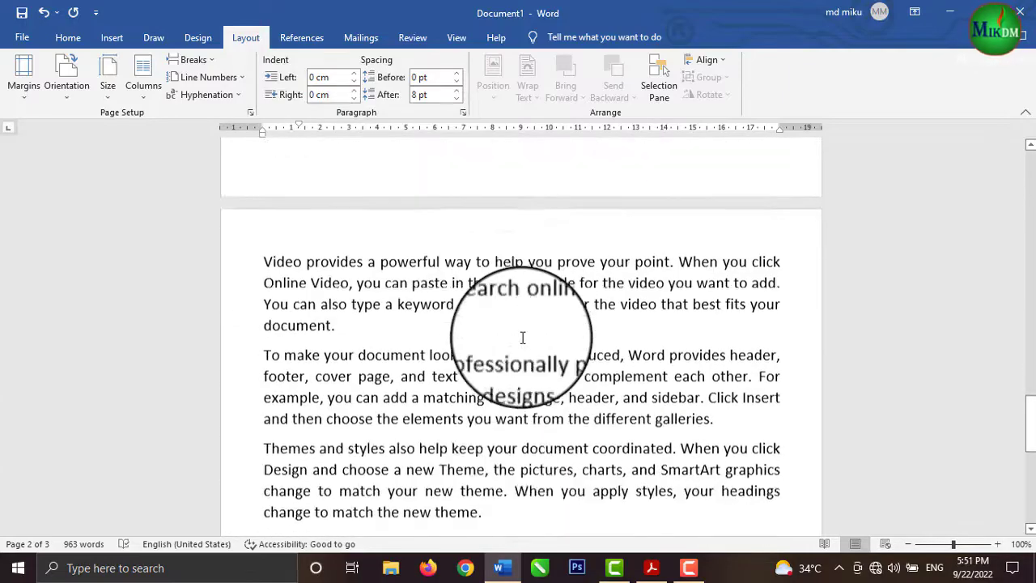
scroll(523, 338, "up", 3)
scroll(523, 338, "up", 13)
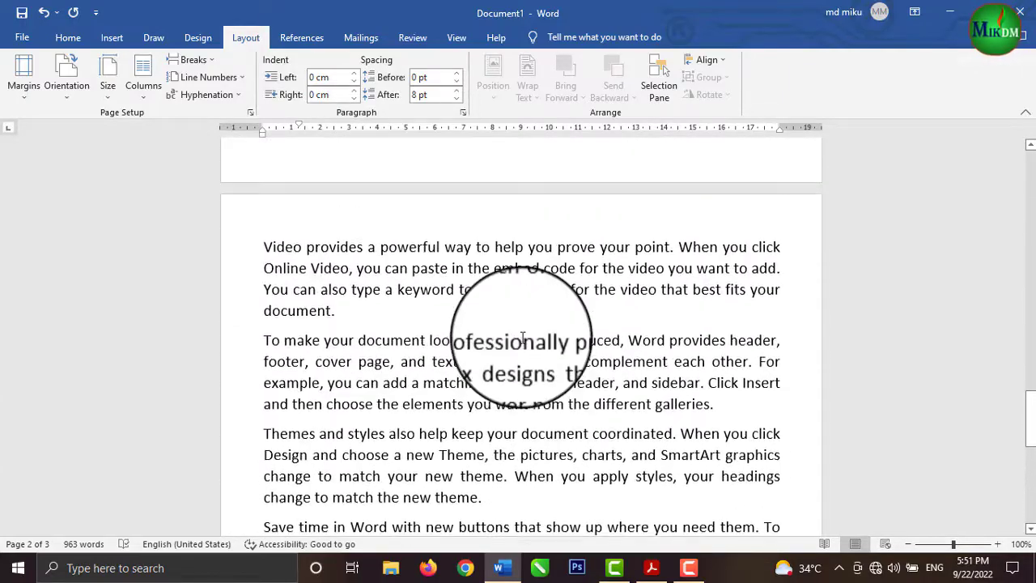
scroll(523, 338, "up", 4)
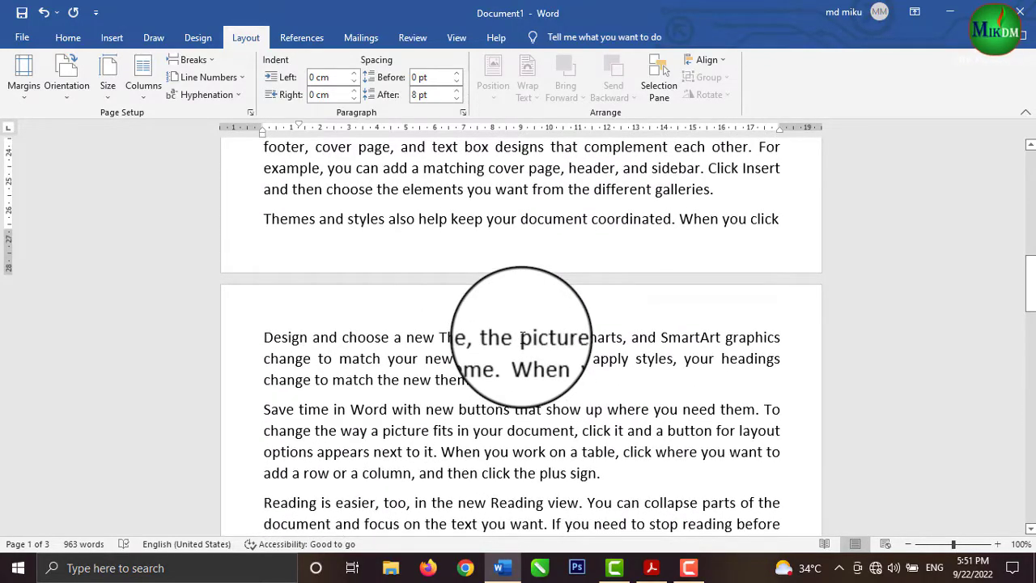
scroll(523, 338, "up", 5)
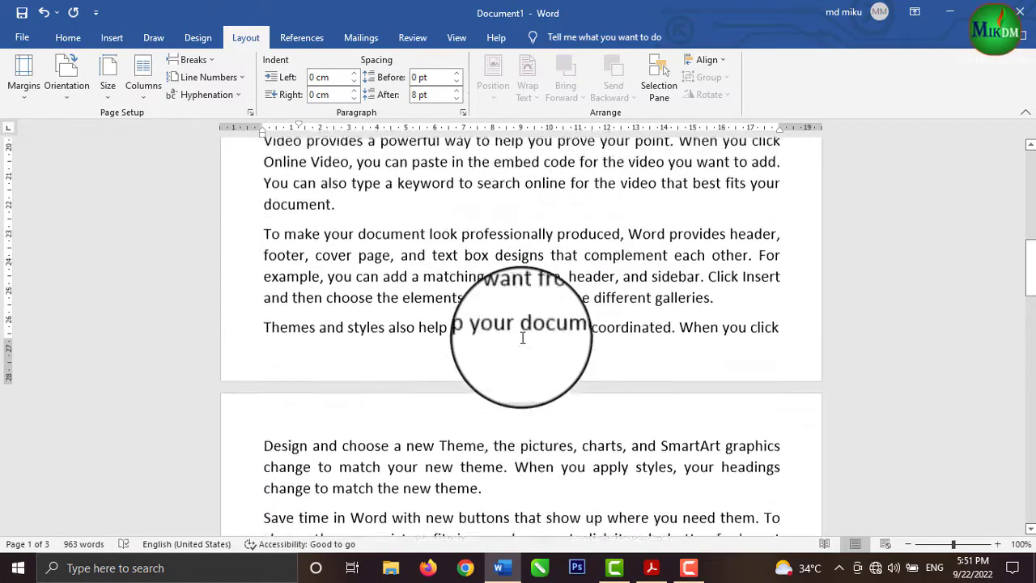
scroll(523, 337, "up", 7)
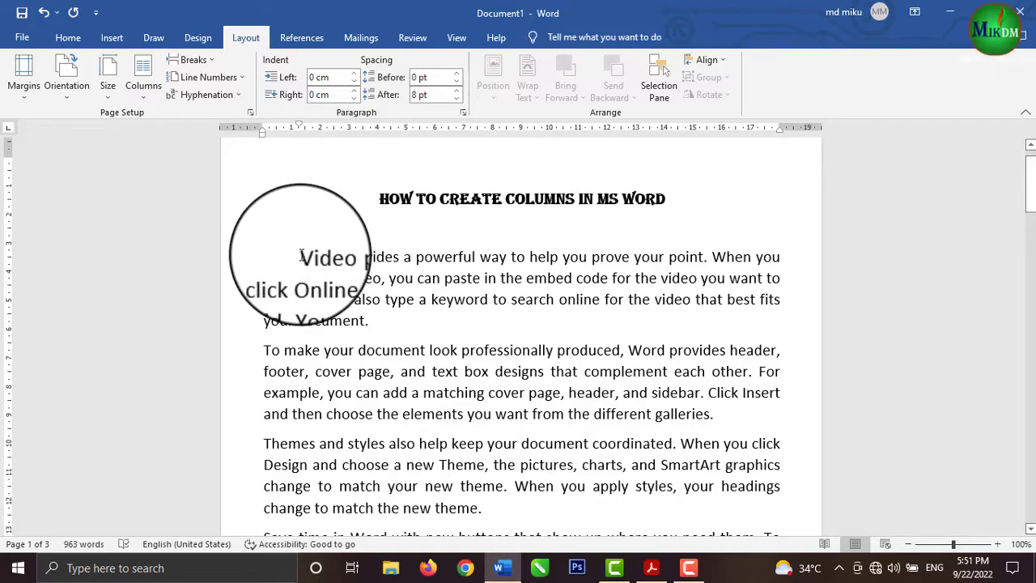
Format the body text from the first paragraph through the opening paragraph of page 3 in two columns.
left_click_drag(301, 255, 586, 582)
scroll(457, 328, "down", 4)
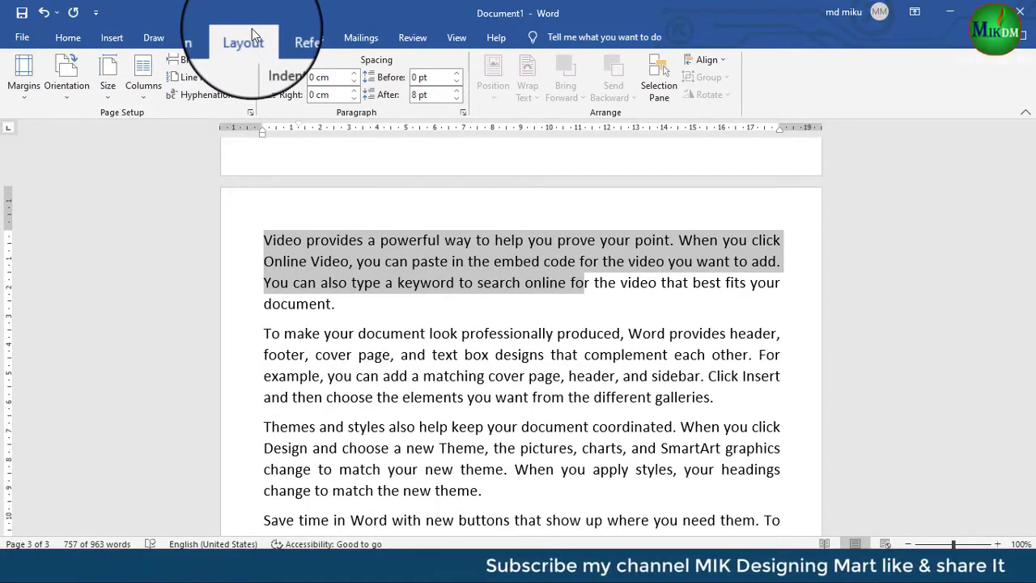
left_click(137, 96)
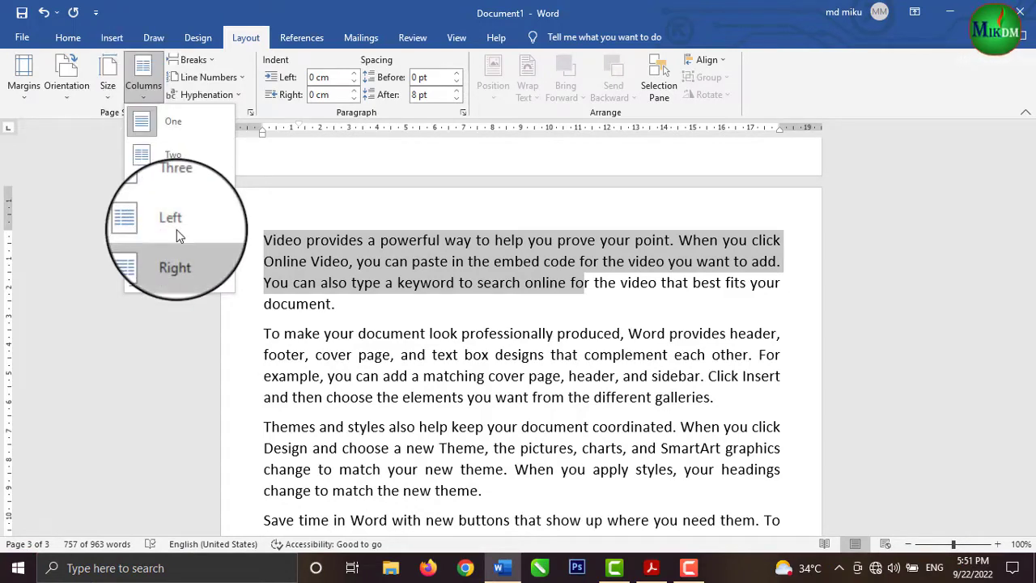
left_click(174, 155)
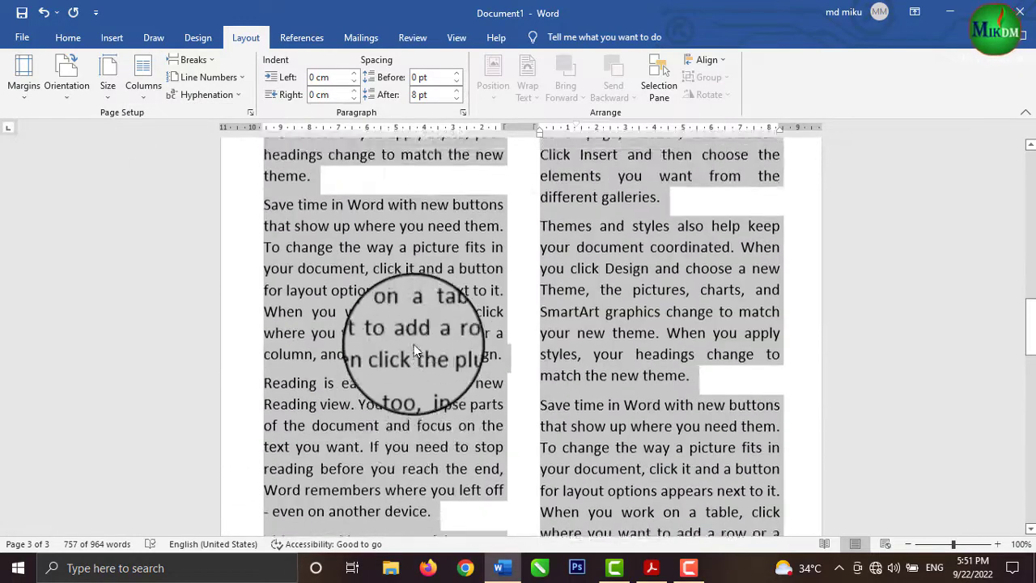
Examine how the body text flows in the two-column layout on the first pages.
scroll(414, 350, "up", 8)
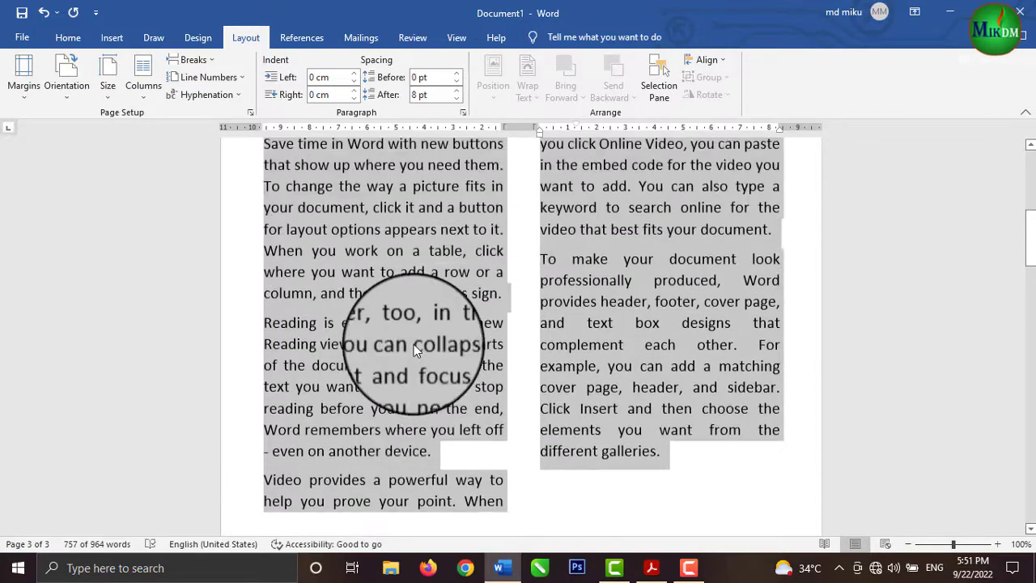
scroll(414, 344, "up", 5)
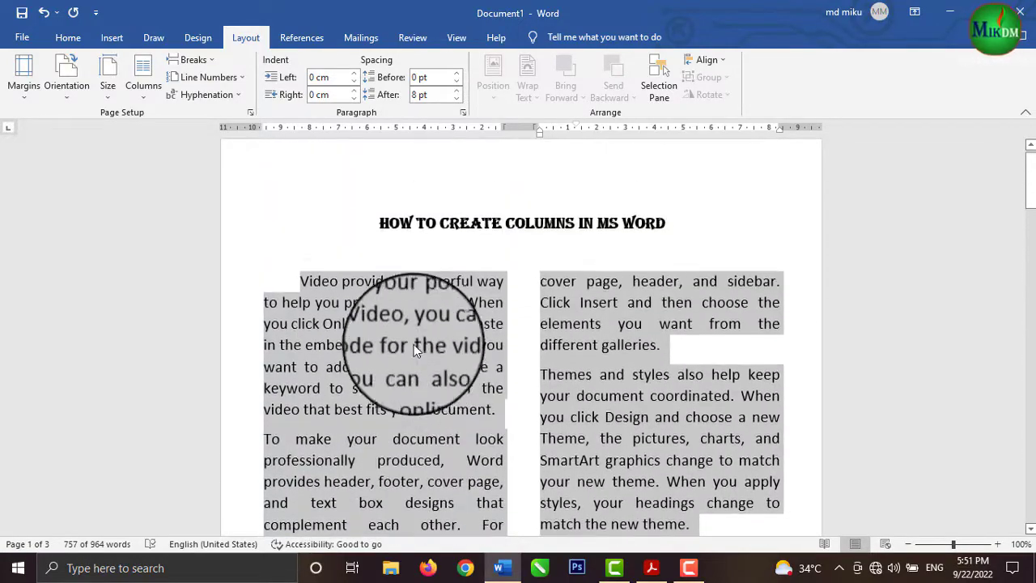
left_click(540, 302)
scroll(522, 287, "down", 6)
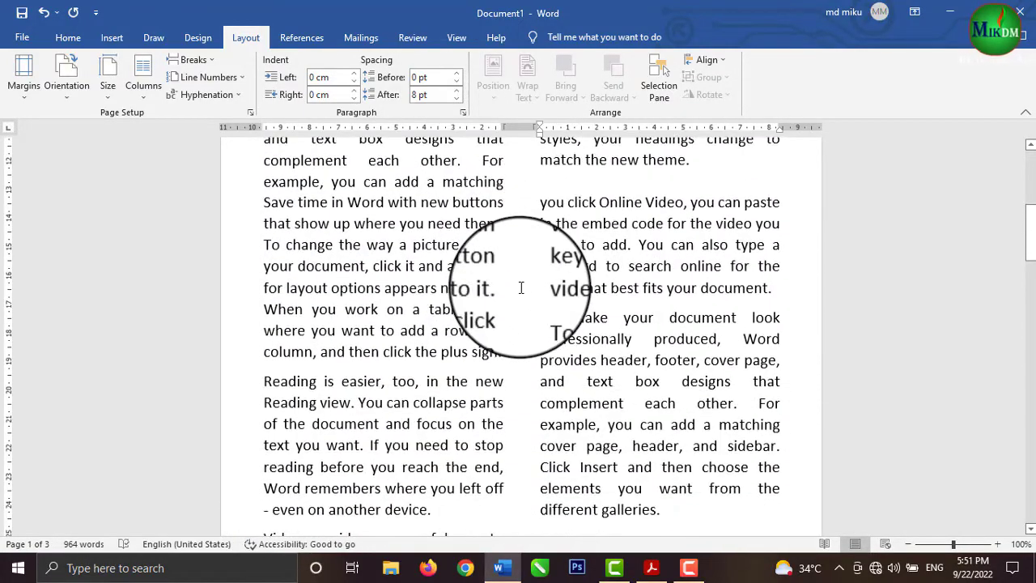
scroll(522, 288, "down", 2)
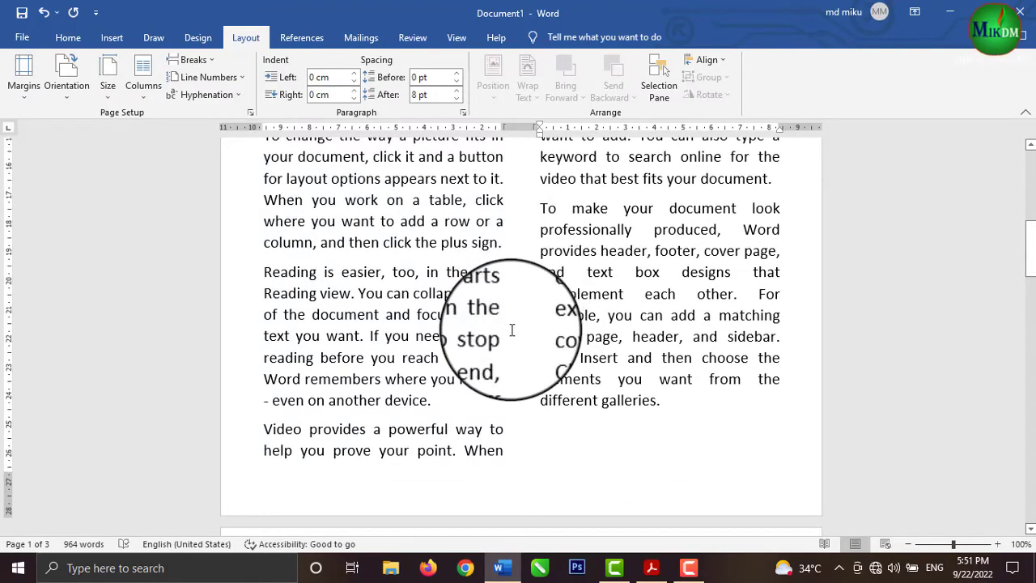
scroll(340, 324, "up", 8)
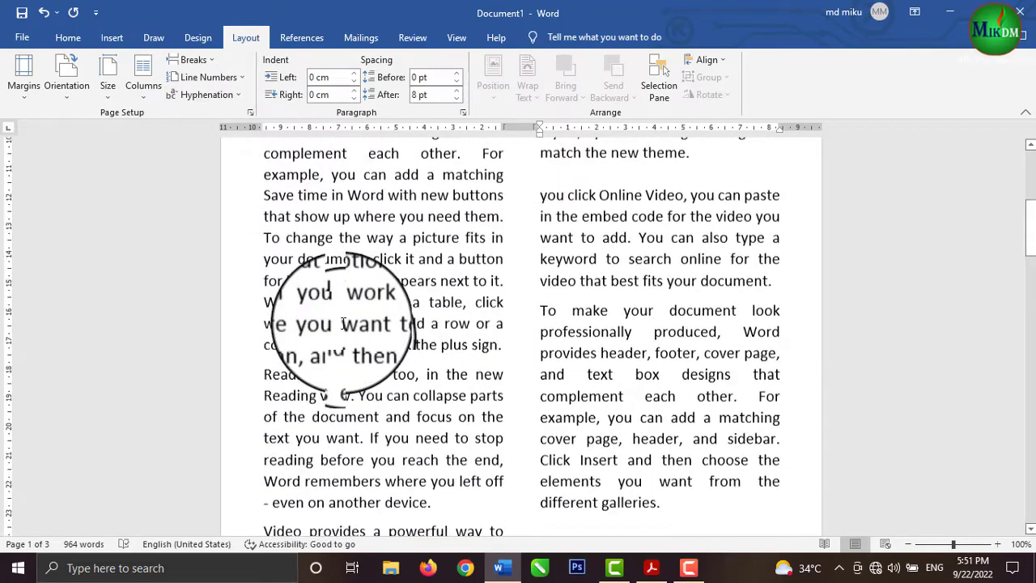
scroll(343, 323, "up", 2)
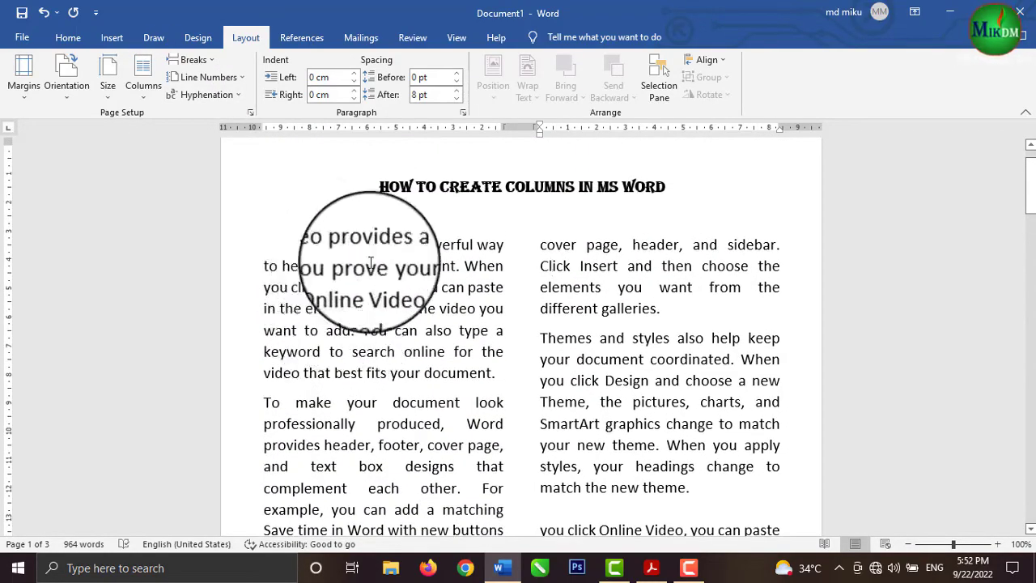
Format the body text from the first paragraph below the title onward in three columns.
left_click_drag(300, 245, 834, 555)
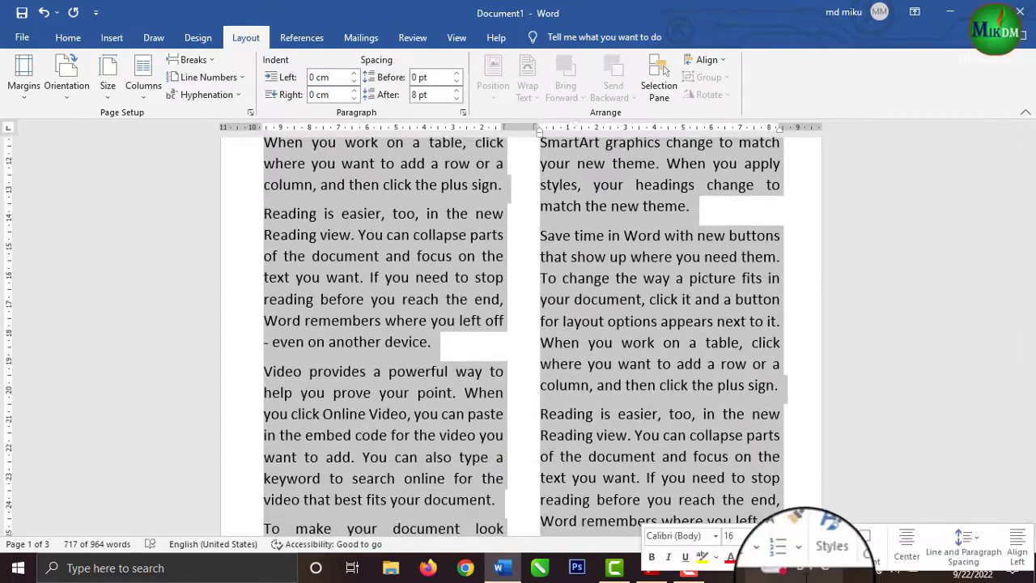
left_click(145, 81)
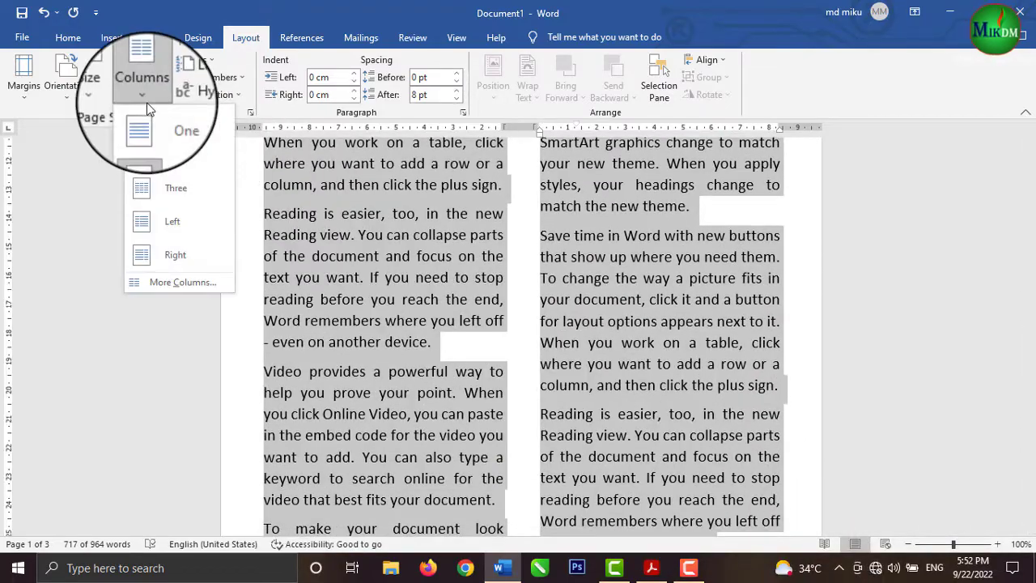
left_click(172, 183)
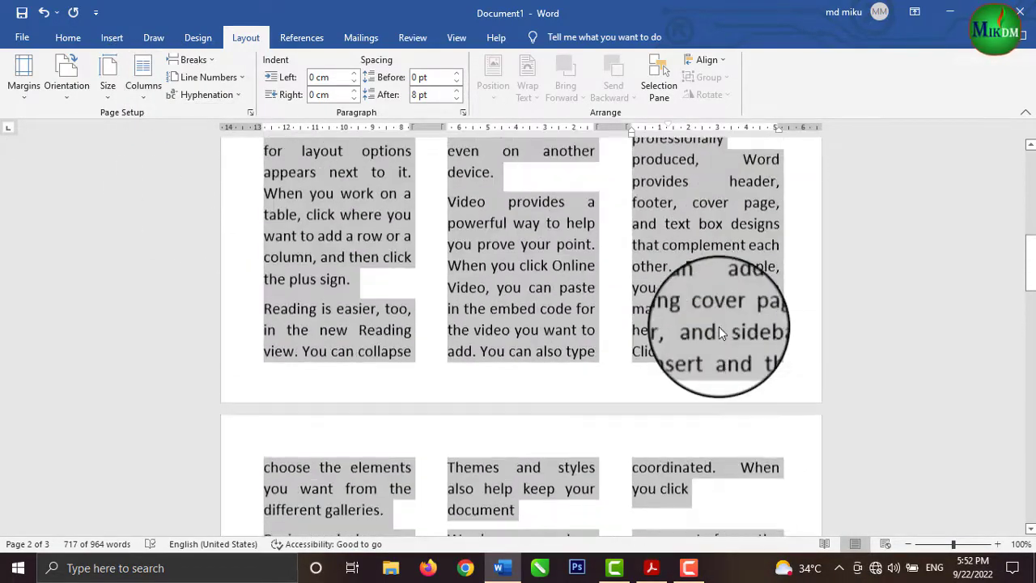
Apply the Left column preset to the selected body text and replace it with the Right preset.
left_click(144, 86)
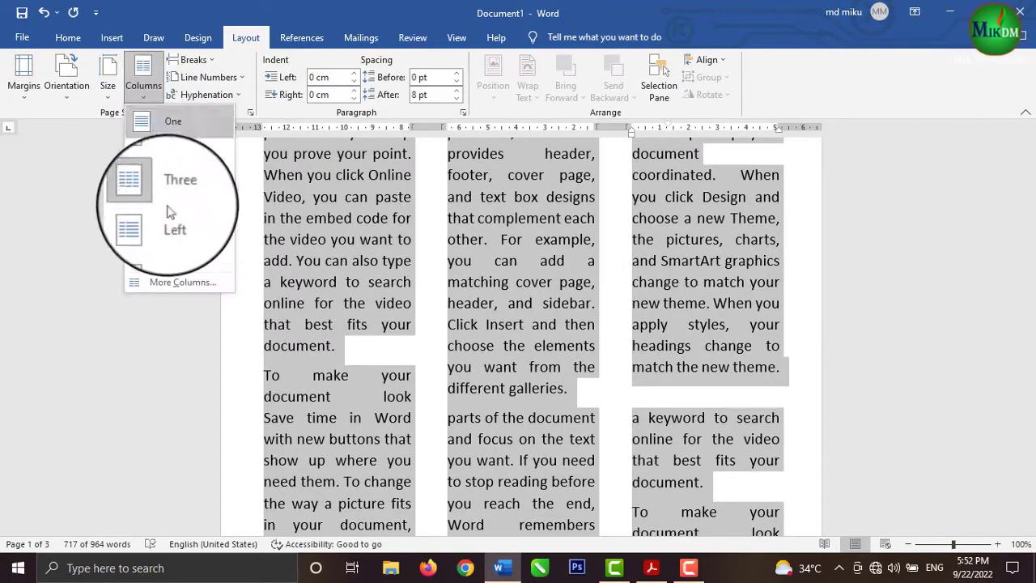
left_click(170, 220)
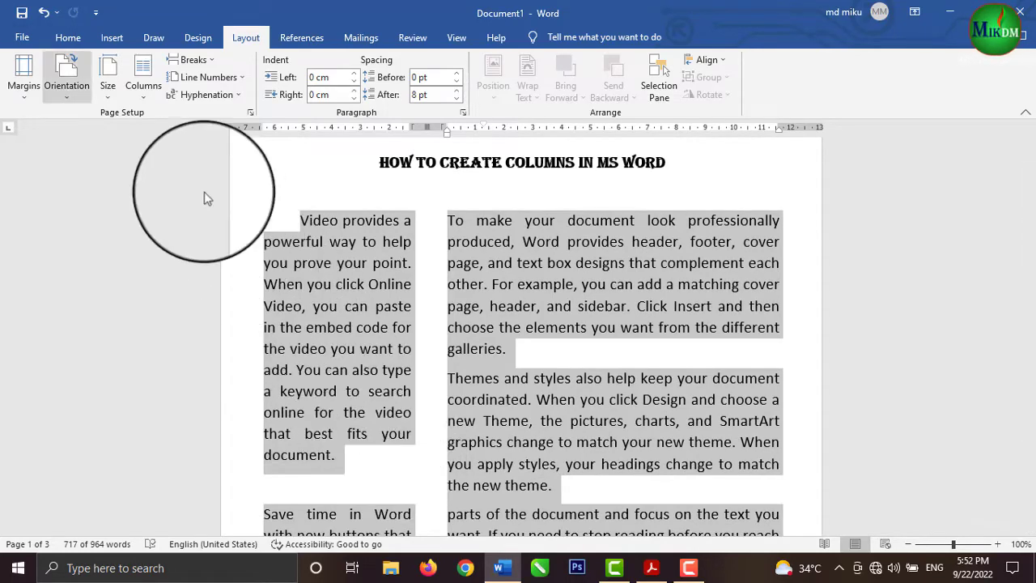
left_click(141, 87)
left_click(144, 255)
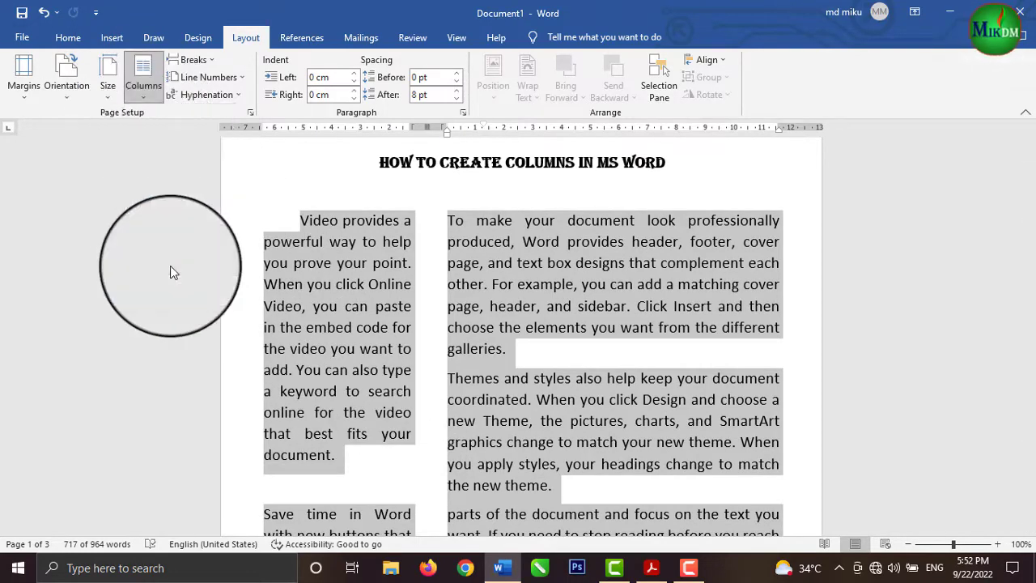
scroll(511, 348, "down", 2)
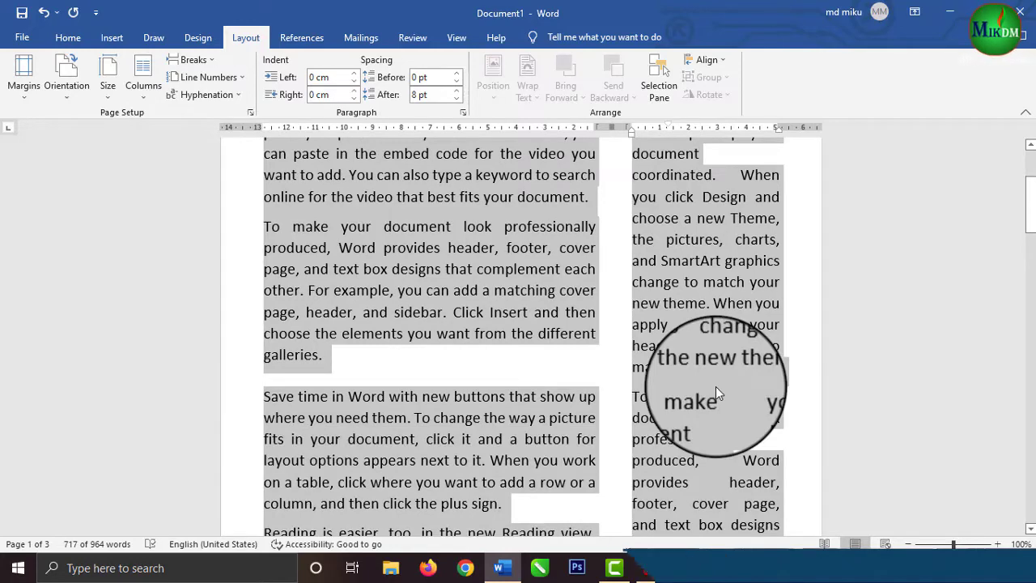
scroll(716, 386, "up", 3)
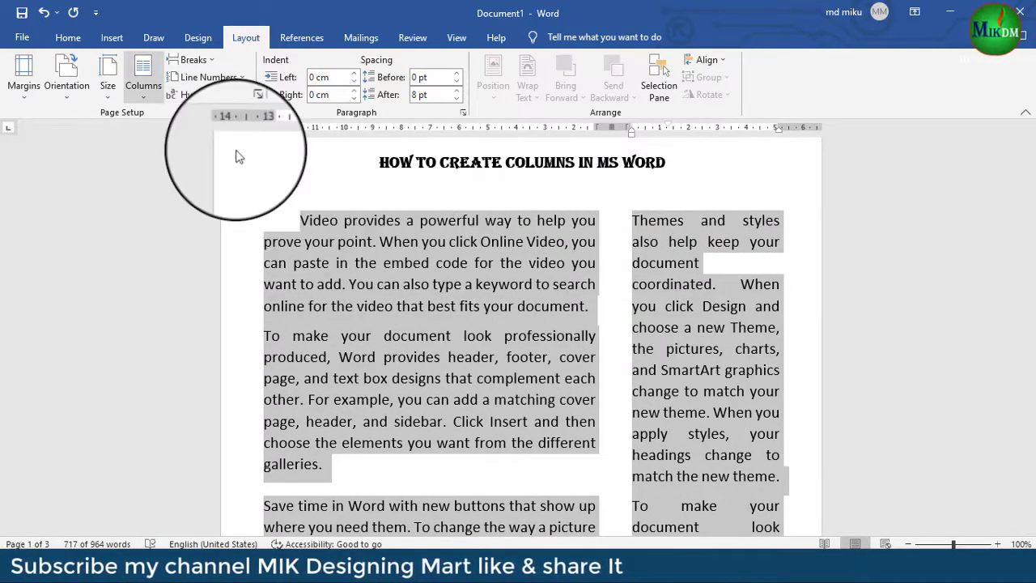
Format the selected body text in four columns with a line between them.
left_click(145, 93)
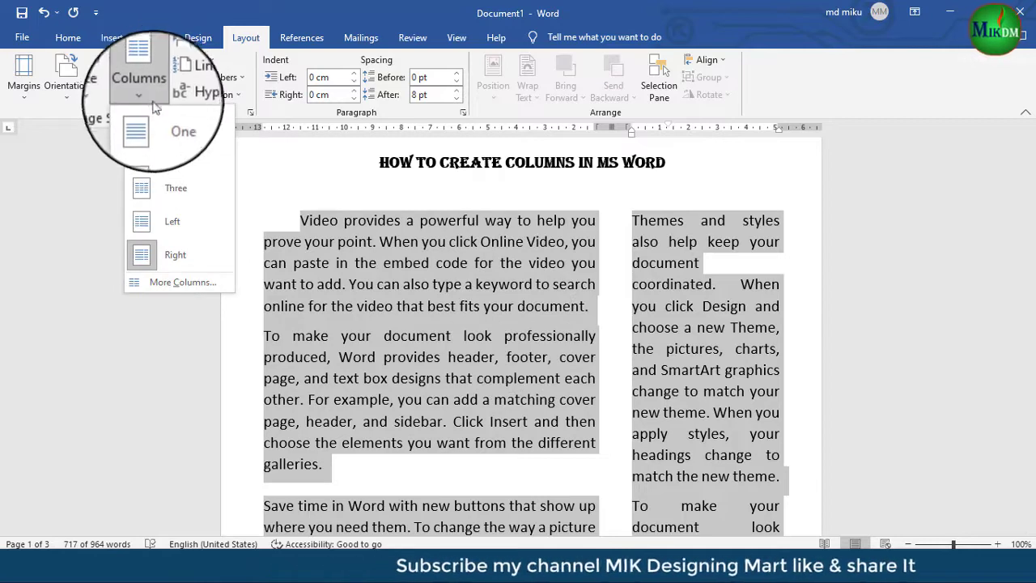
left_click(211, 282)
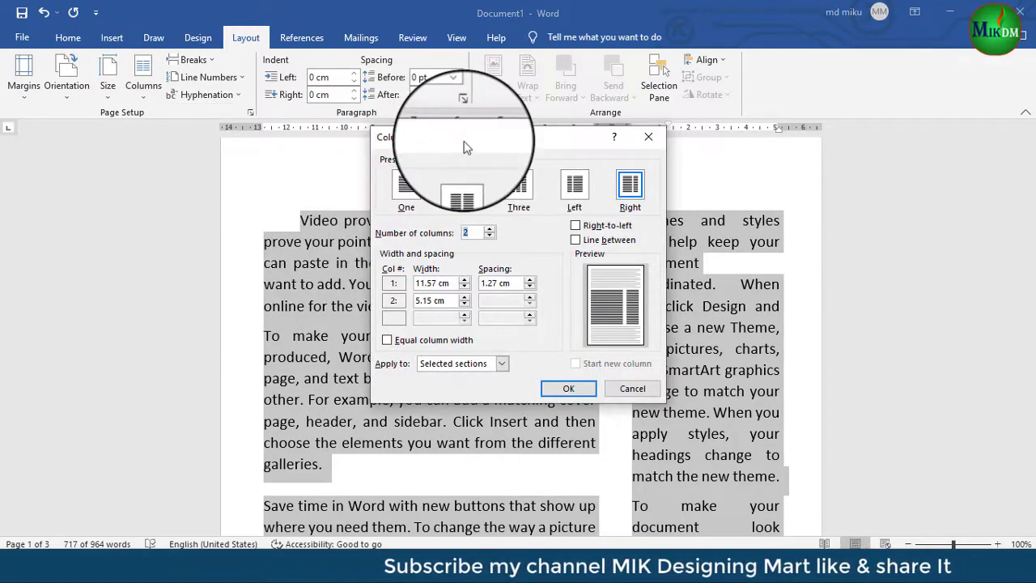
left_click_drag(466, 147, 720, 40)
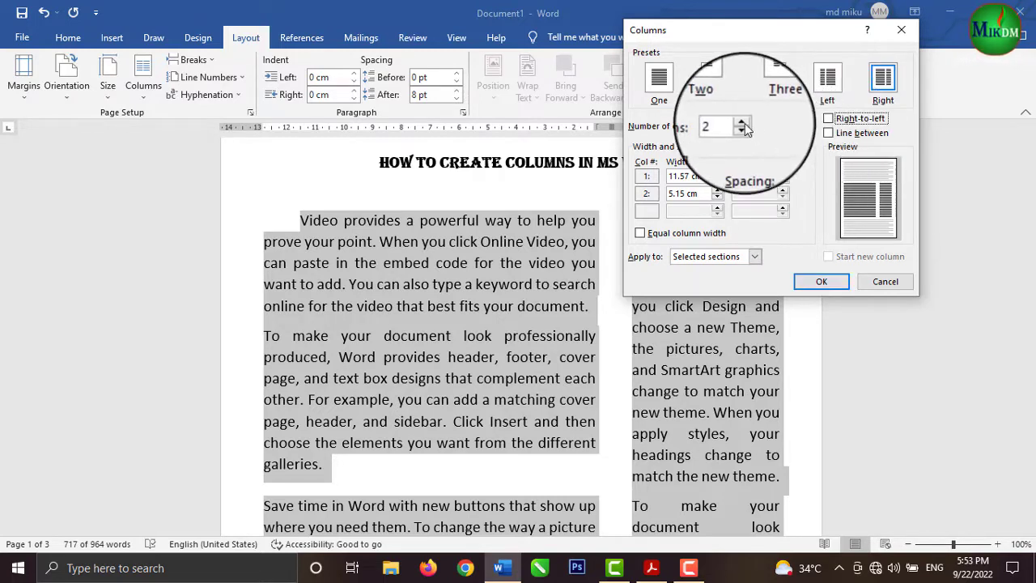
left_click(743, 123)
left_click(742, 122)
left_click(743, 123)
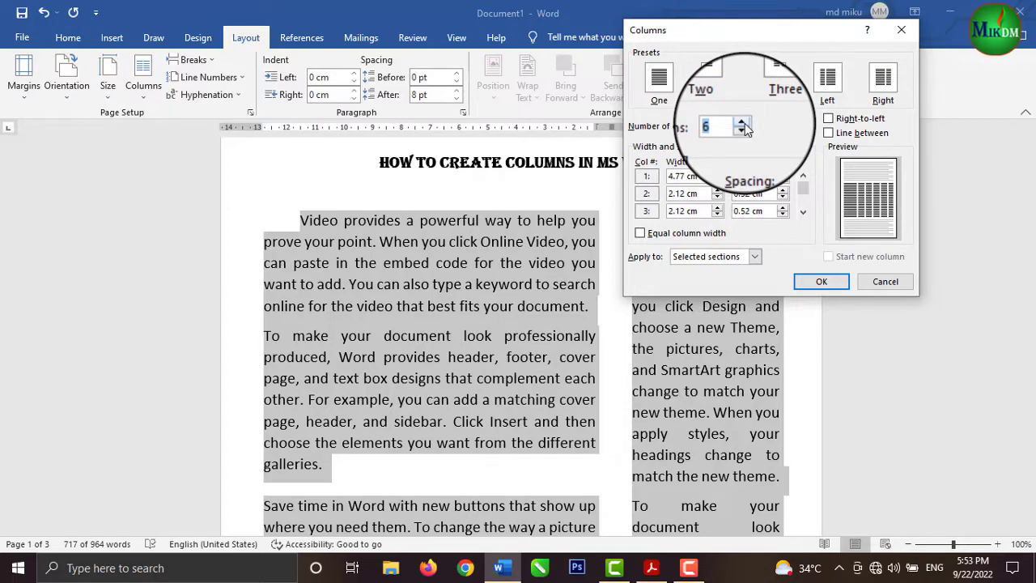
left_click(742, 122)
left_click(742, 128)
left_click(741, 129)
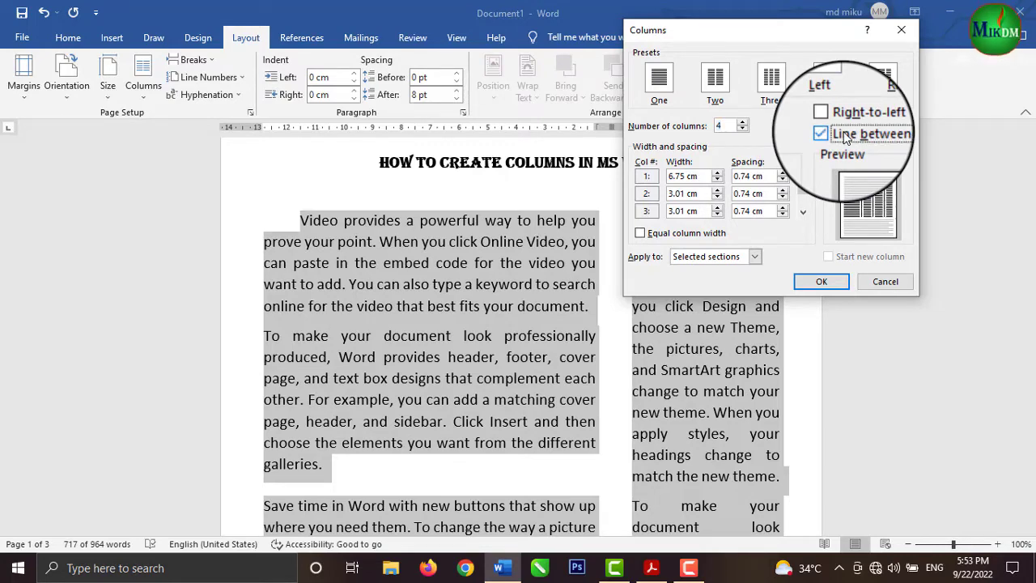
left_click(819, 281)
Examine how the body text and dividing lines run across the pages in the four-column layout.
scroll(615, 320, "down", 2)
scroll(615, 320, "down", 5)
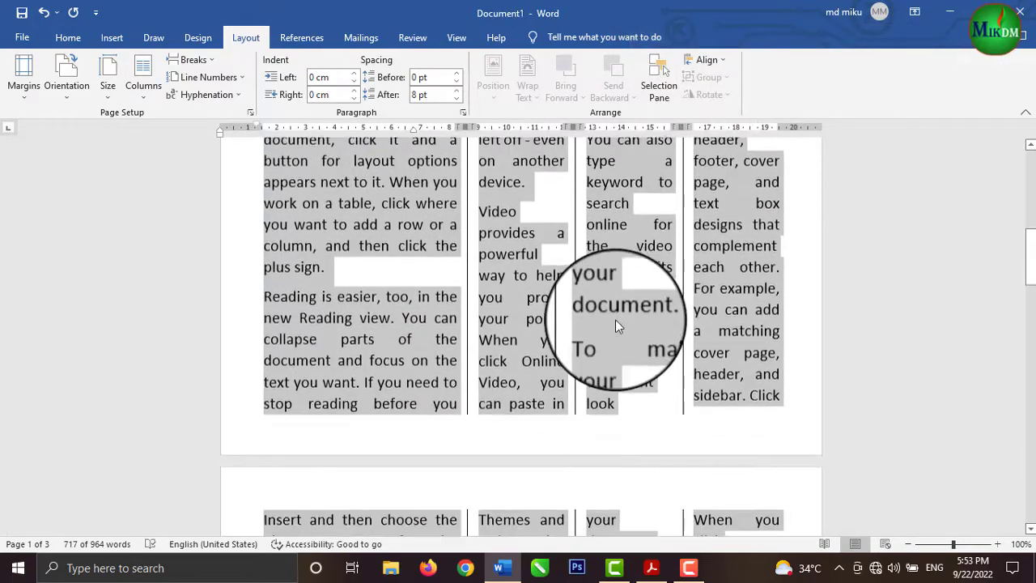
scroll(616, 320, "up", 6)
scroll(666, 387, "up", 1)
left_click(666, 387)
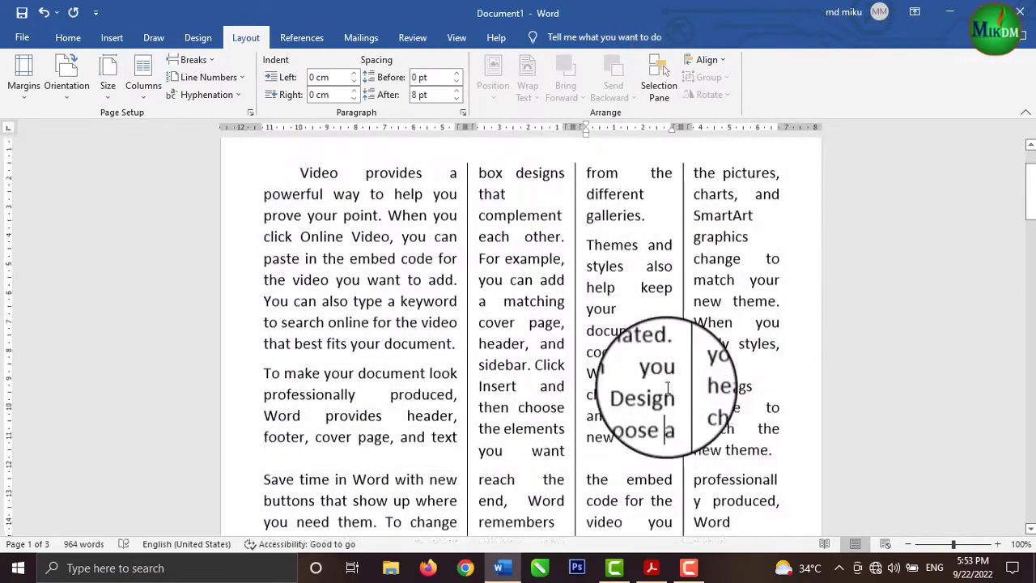
scroll(666, 387, "up", 2)
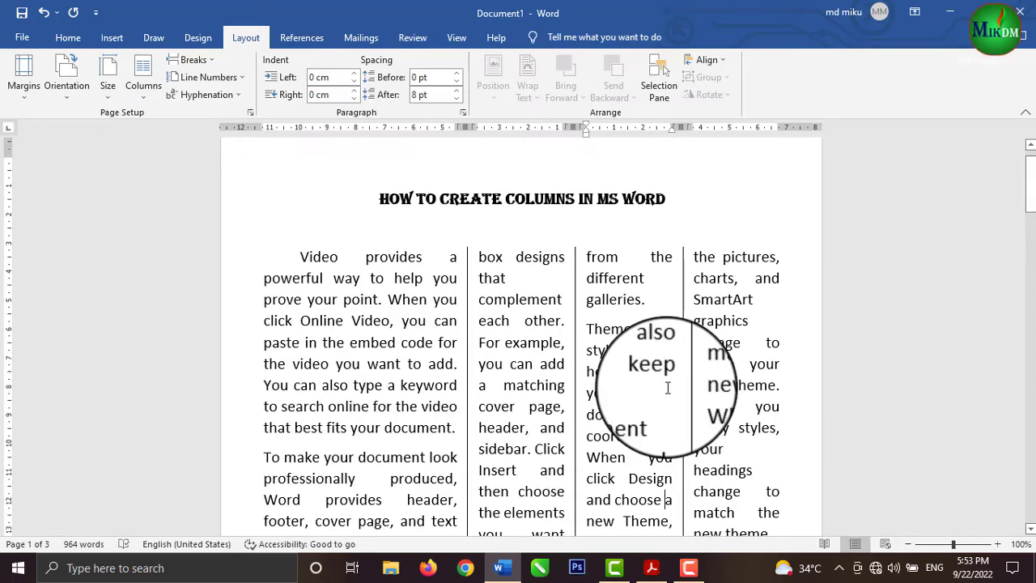
Format the body text below the title in eight columns of equal width, with a line between them.
left_click_drag(301, 257, 729, 559)
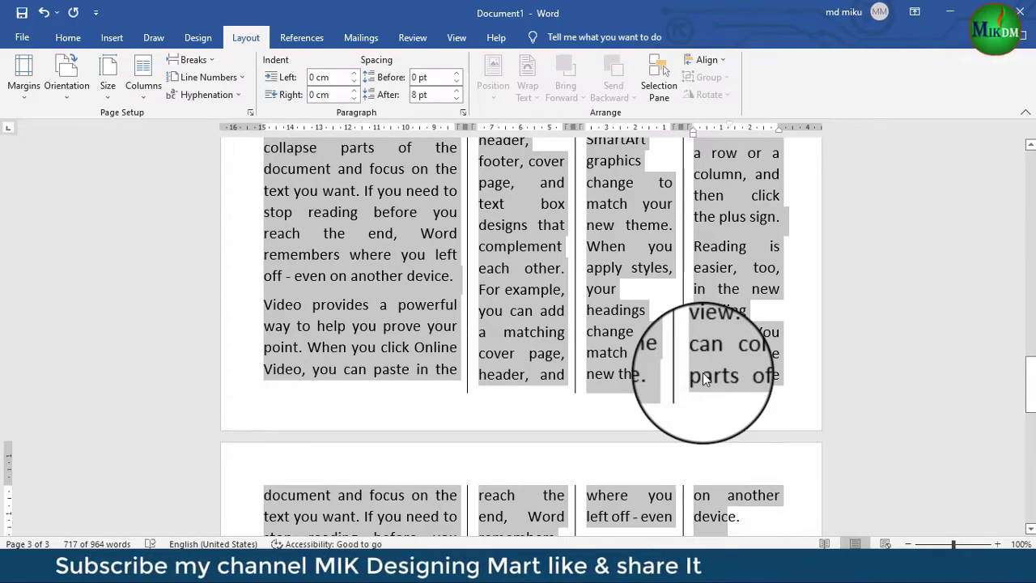
left_click(251, 114)
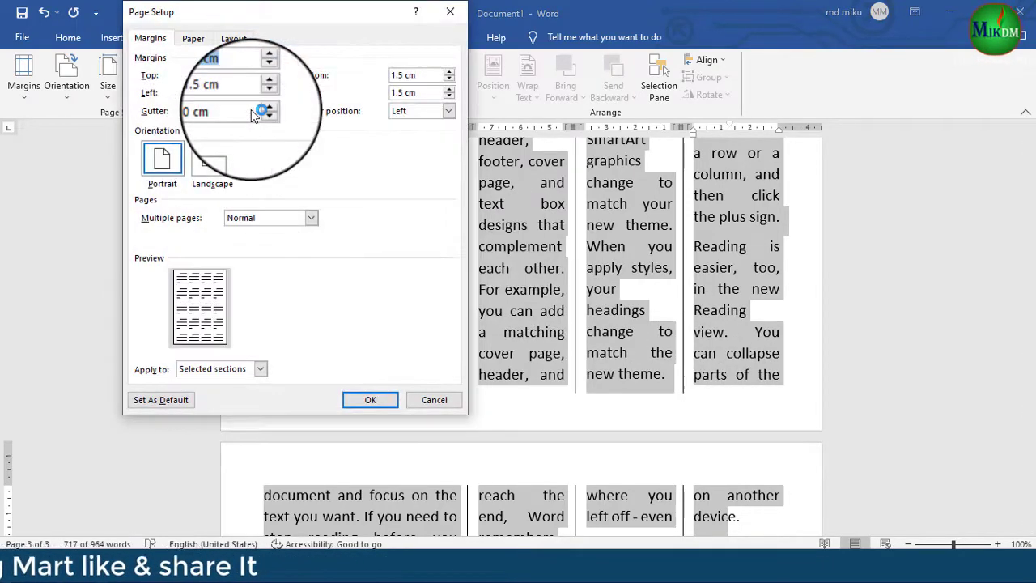
left_click(452, 15)
left_click(146, 74)
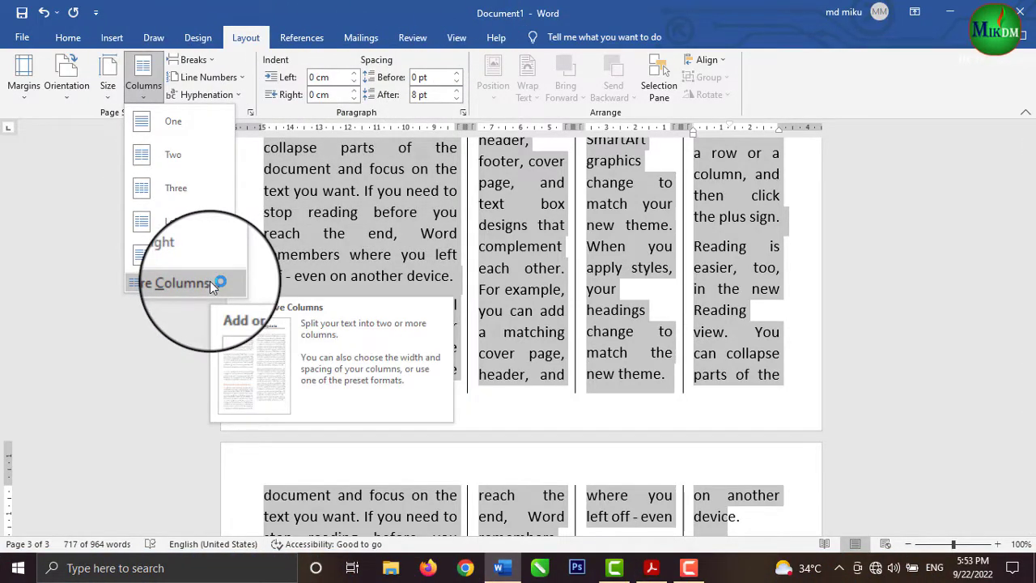
left_click(210, 281)
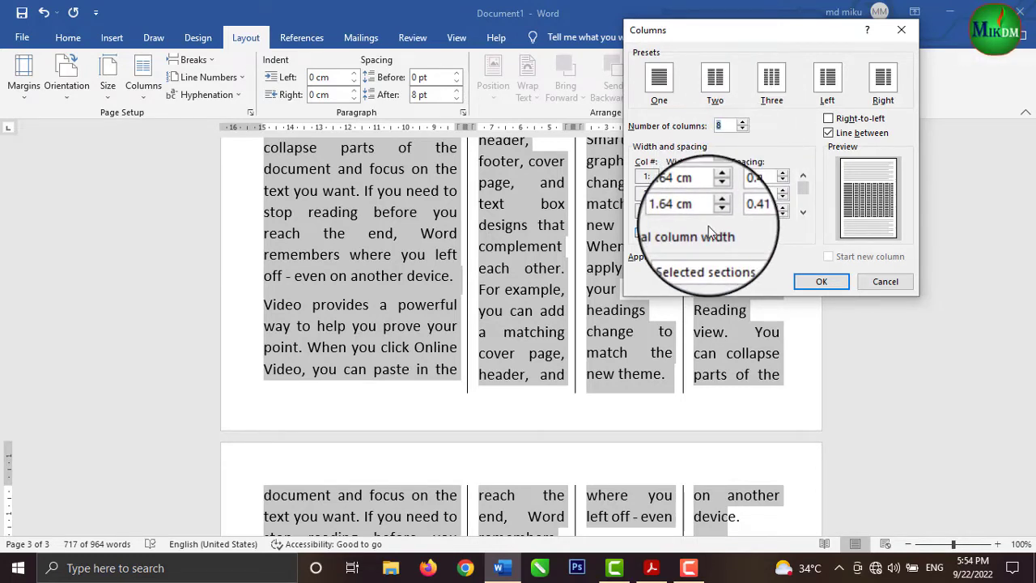
left_click(686, 237)
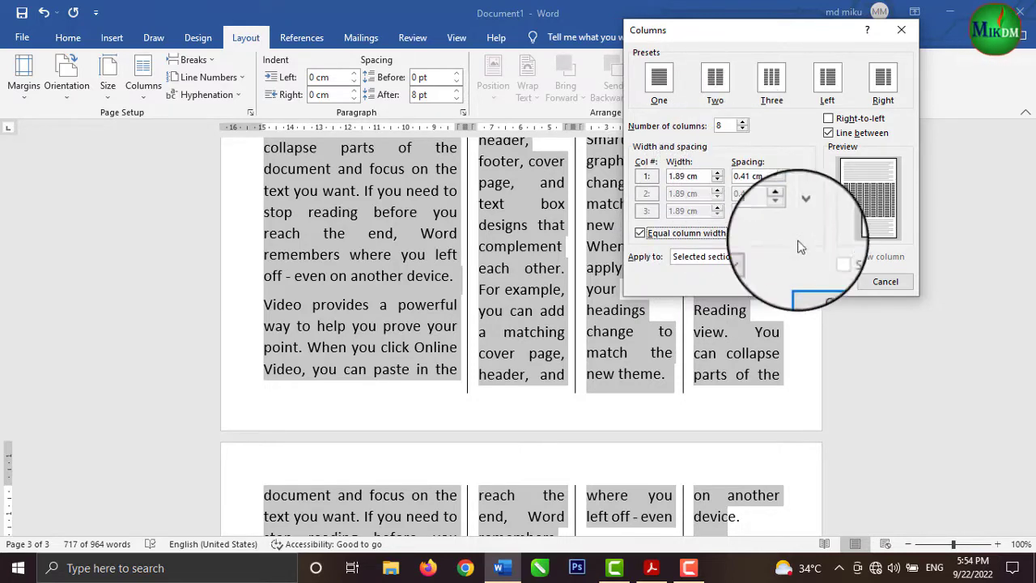
left_click(821, 281)
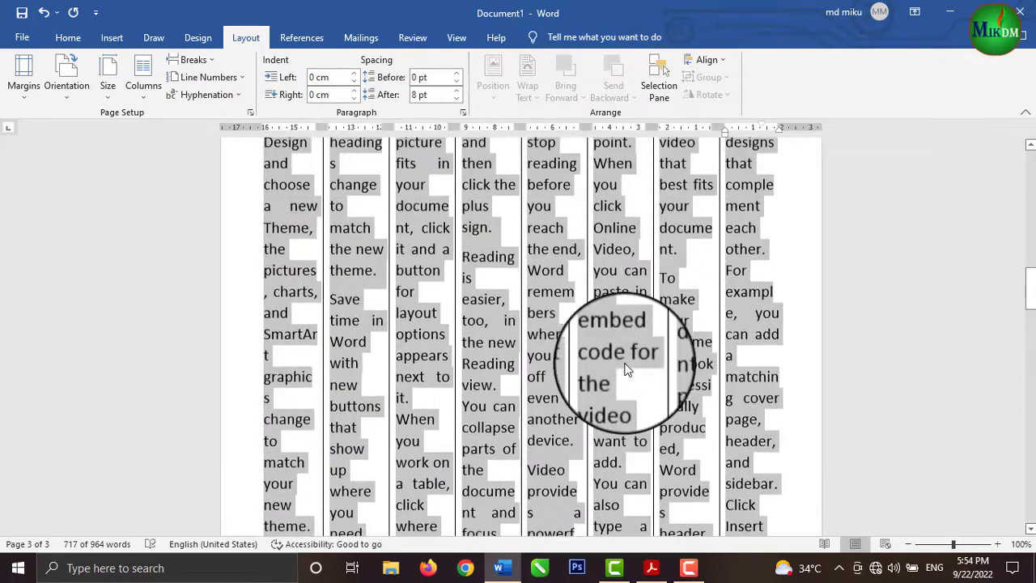
scroll(628, 370, "up", 10)
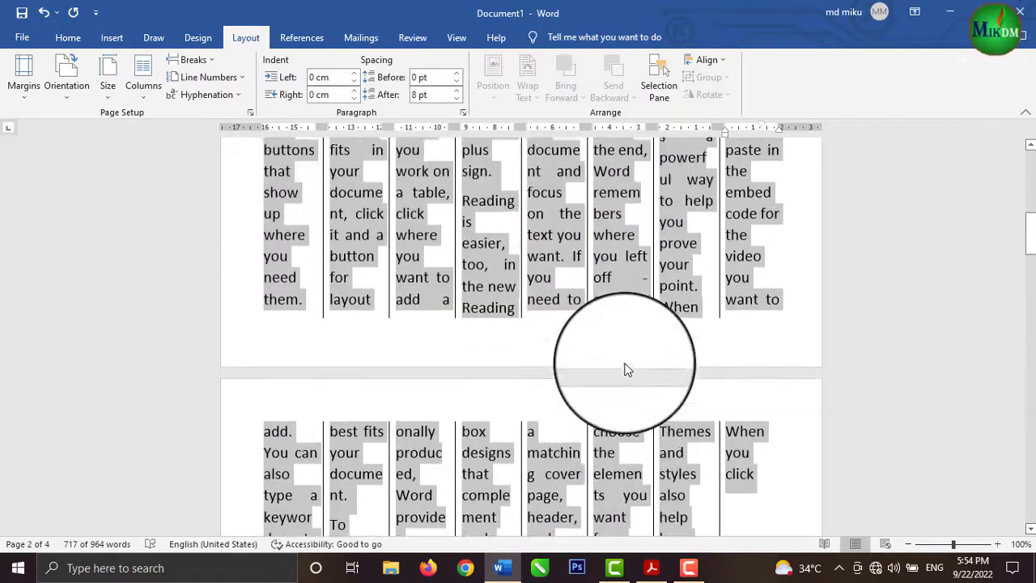
scroll(627, 370, "up", 4)
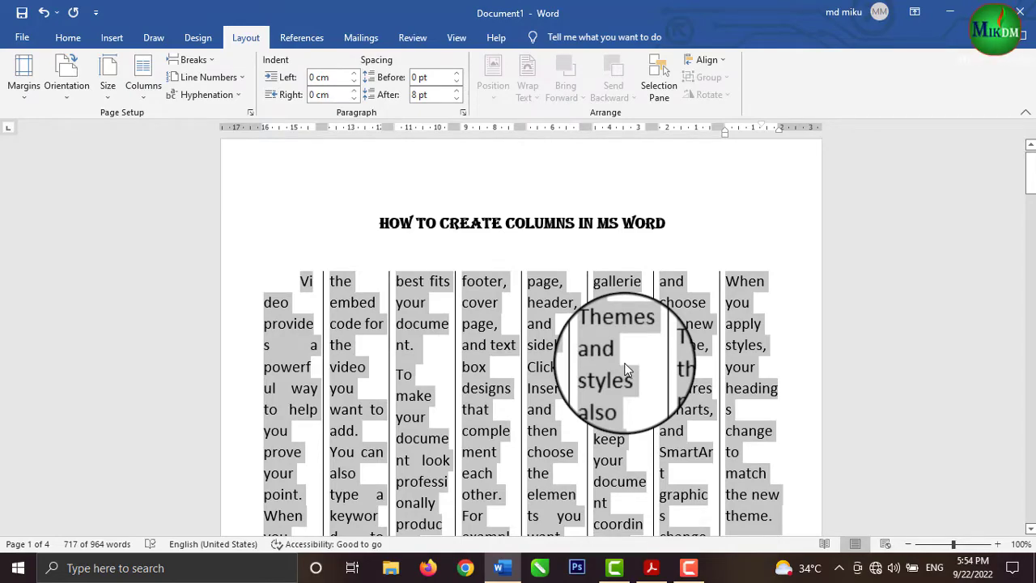
Undo the recent column formatting back to the single-column layout and deselect the body text.
key("ctrl+z")
key("ctrl+z")
key("ctrl+z")
key("ctrl+z")
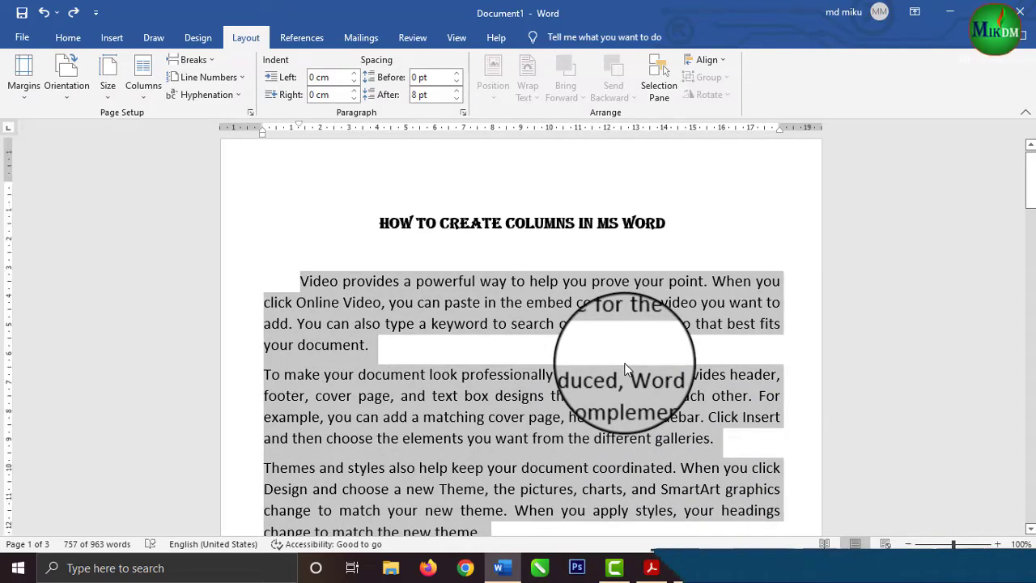
left_click(625, 364)
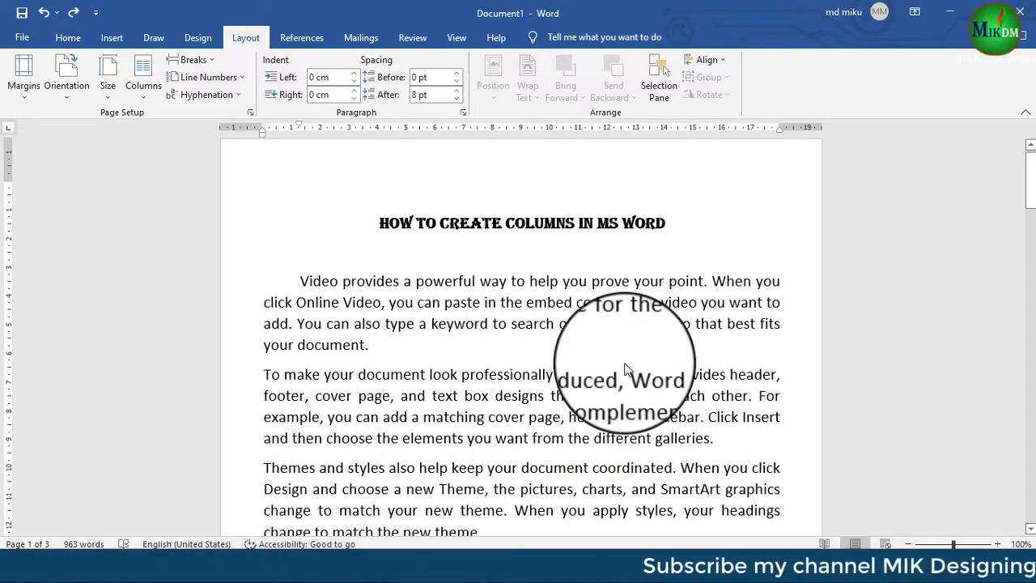
Delete all the text in the document and set the blank page to two columns.
key("ctrl+a")
key("Delete")
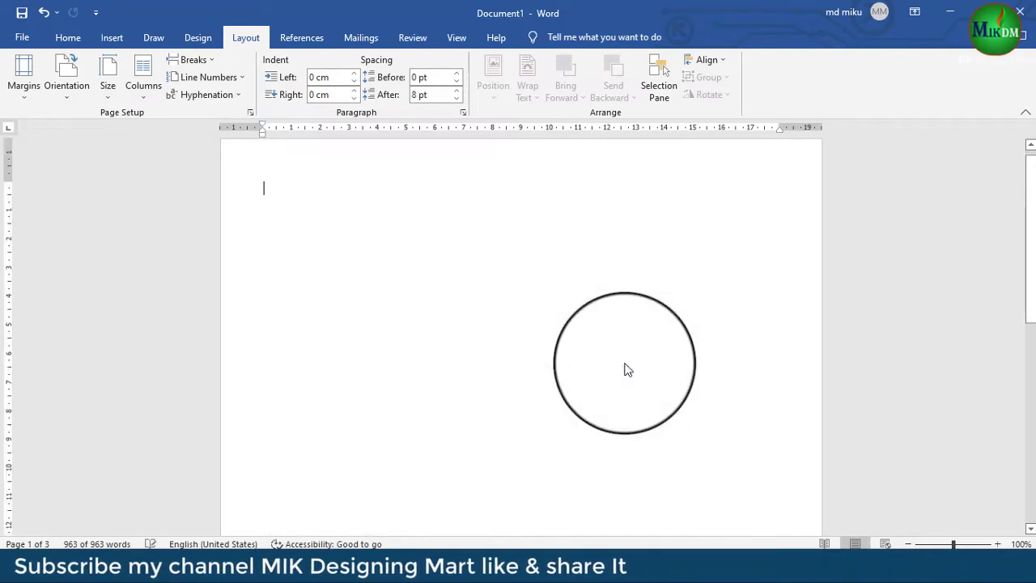
scroll(587, 296, "down", 5)
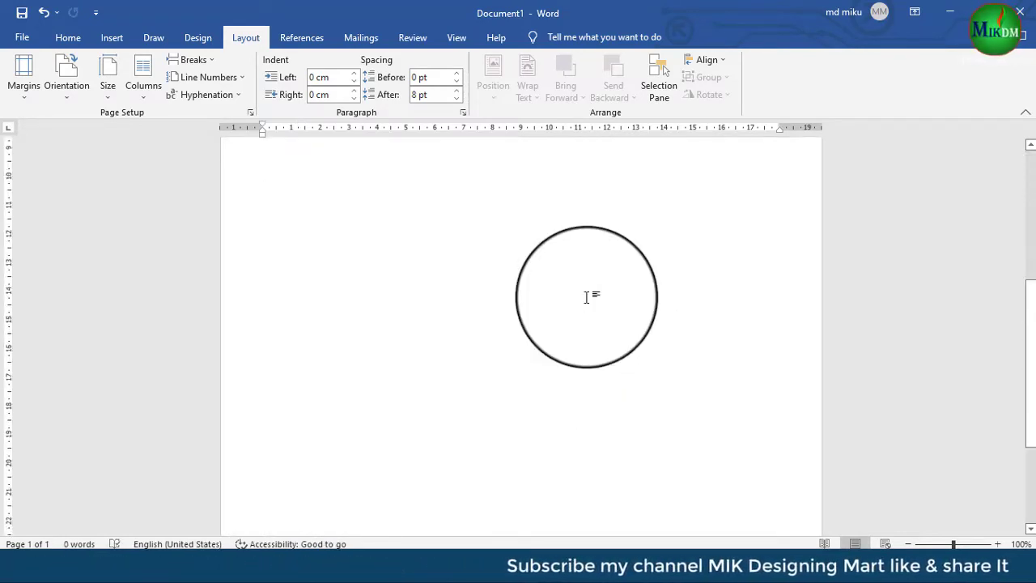
scroll(154, 124, "up", 2)
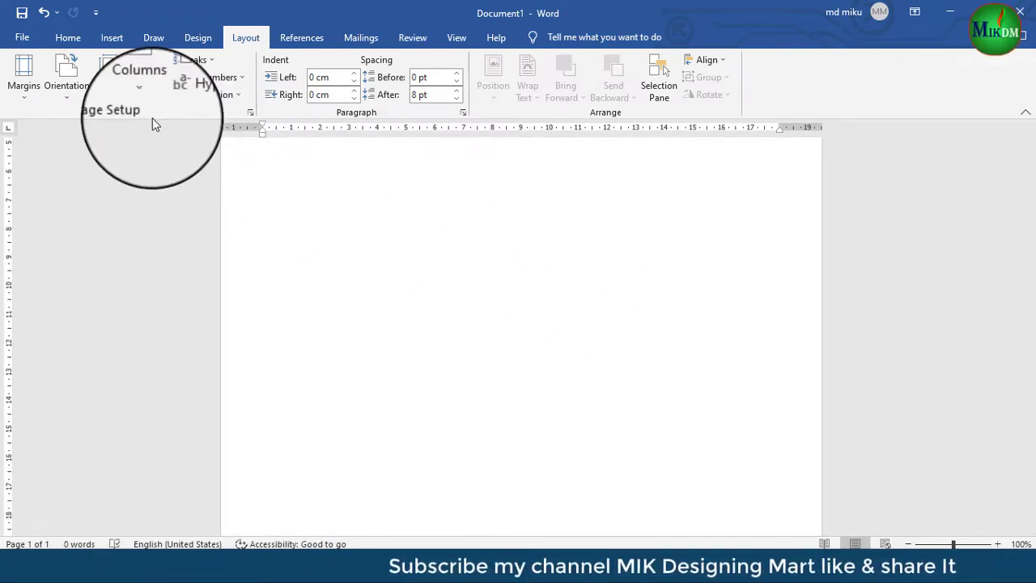
left_click(147, 94)
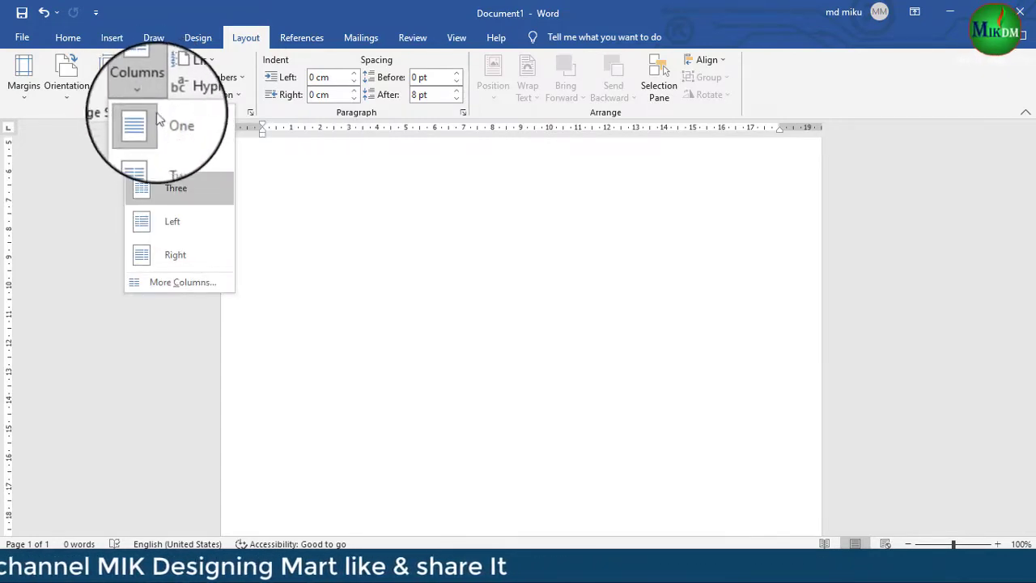
left_click(183, 166)
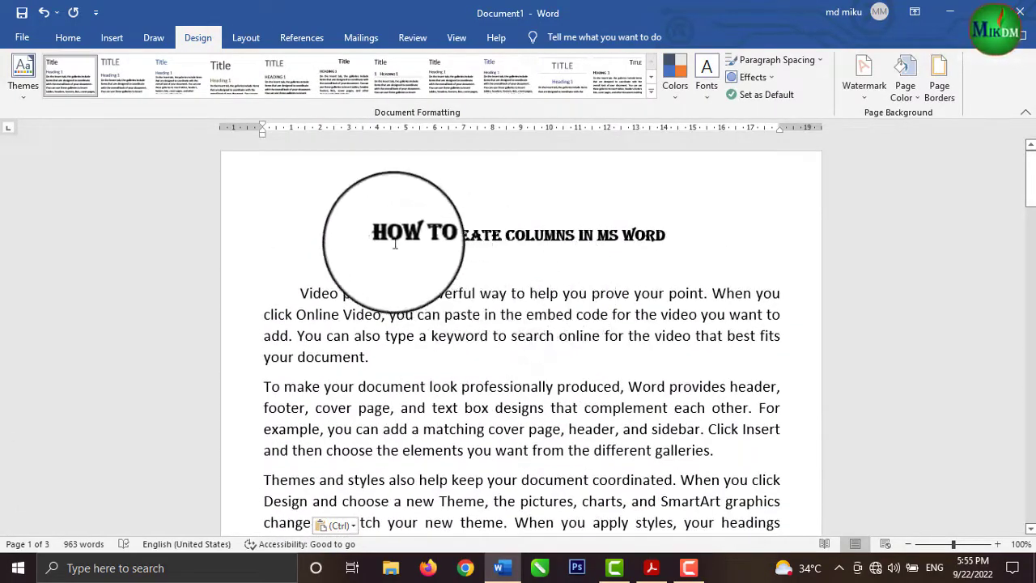
Format the text from the title through the opening line of page 3 in two columns.
key("ctrl+a")
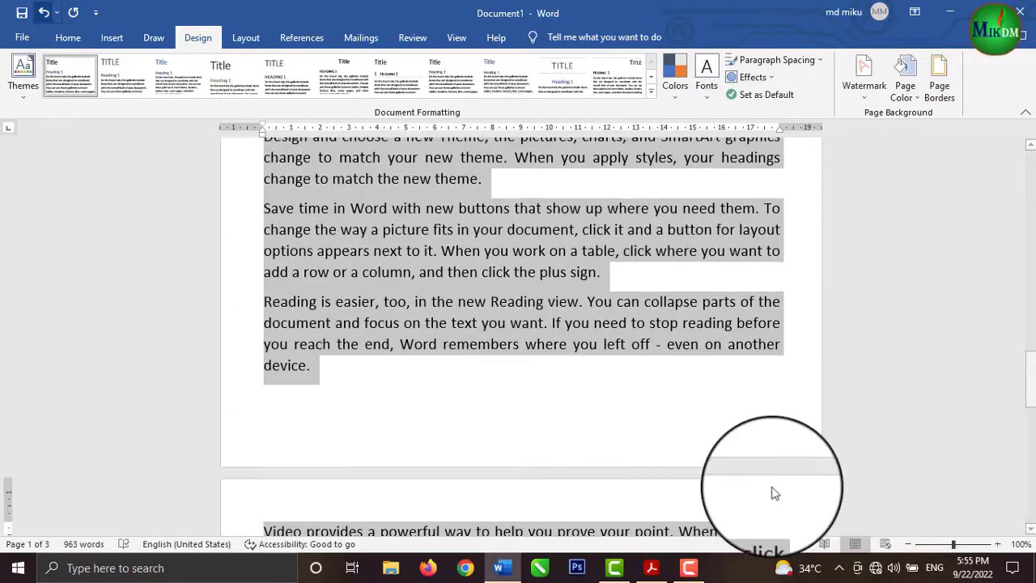
left_click(112, 38)
left_click(245, 37)
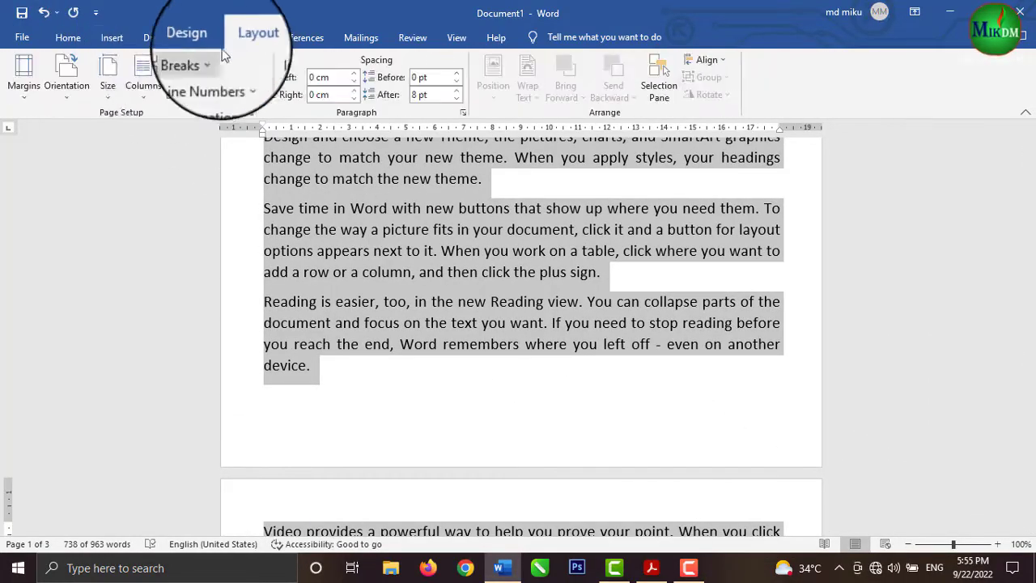
left_click(140, 79)
left_click(175, 139)
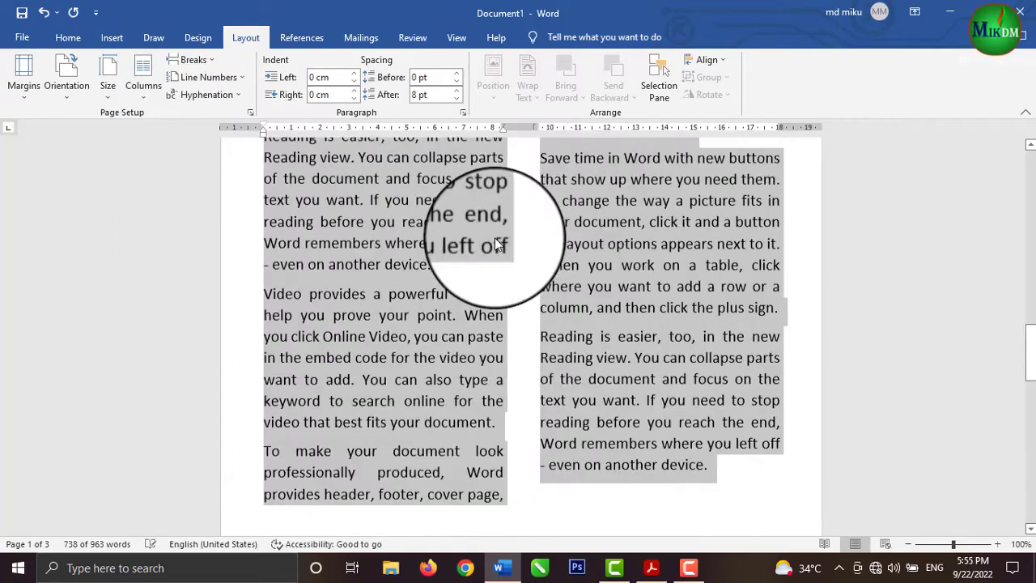
scroll(495, 237, "up", 10)
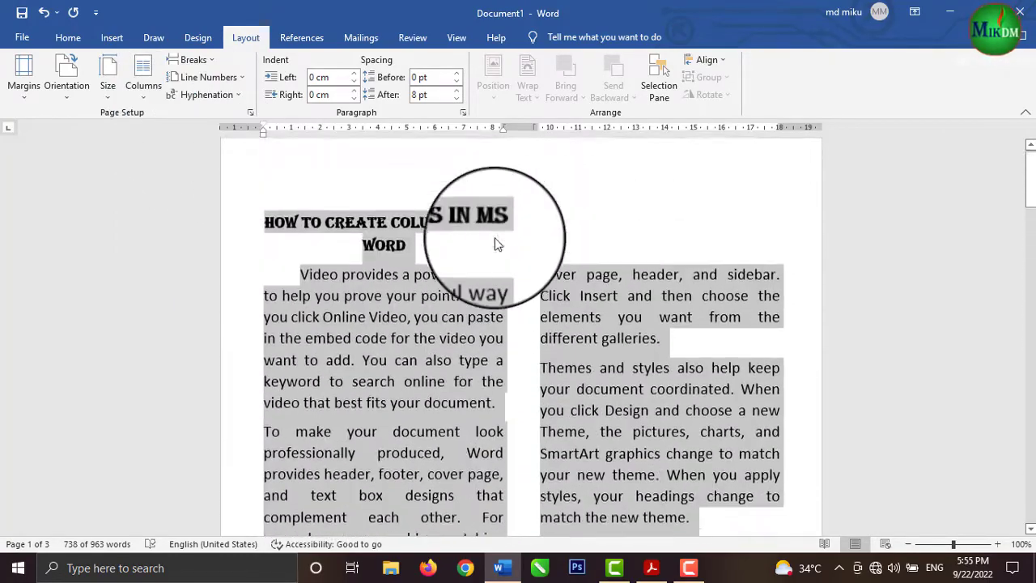
left_click(495, 235)
scroll(526, 255, "down", 5)
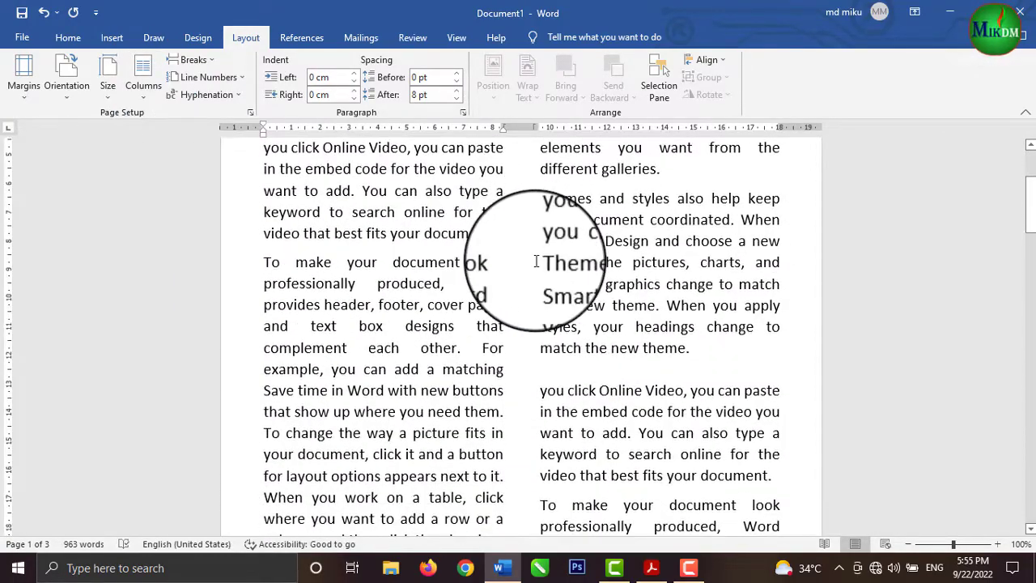
scroll(537, 259, "up", 3)
scroll(536, 261, "up", 2)
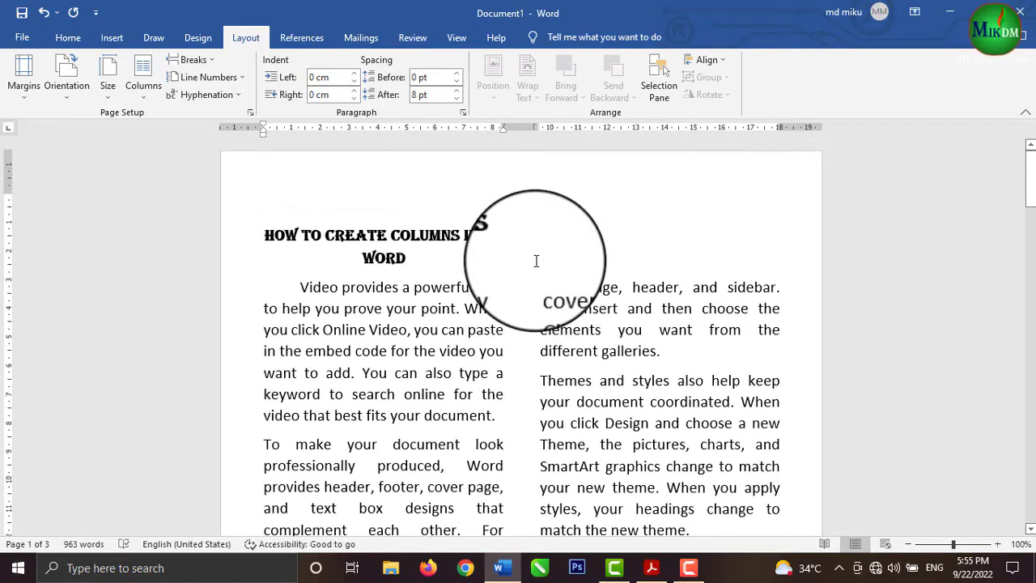